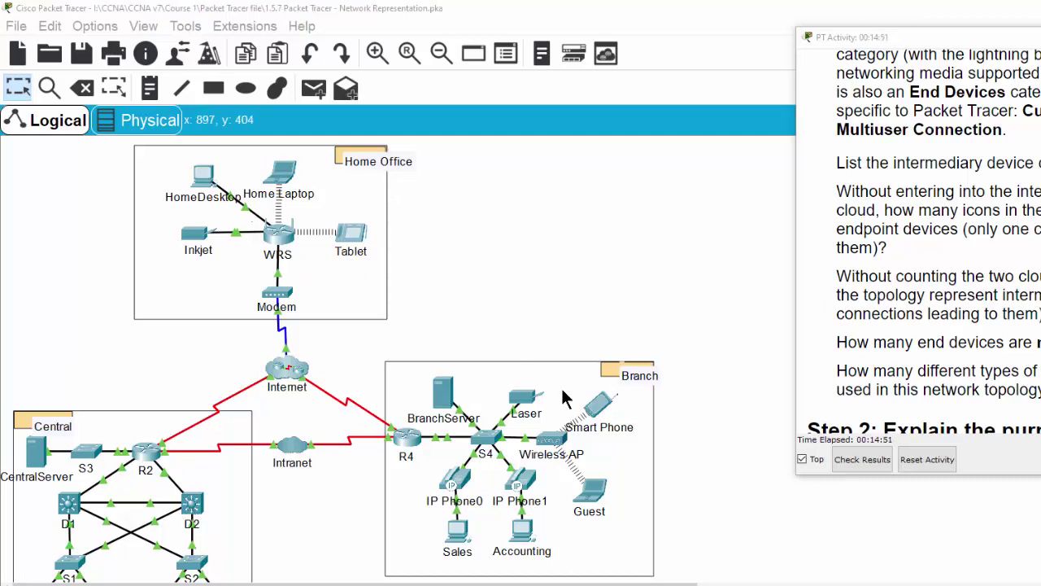
Step: Scroll the instructions, then view the End Devices list and the IoT Components list
{"action": "scroll", "coordinate": [93, 418], "scroll_direction": "down", "scroll_amount": 3}
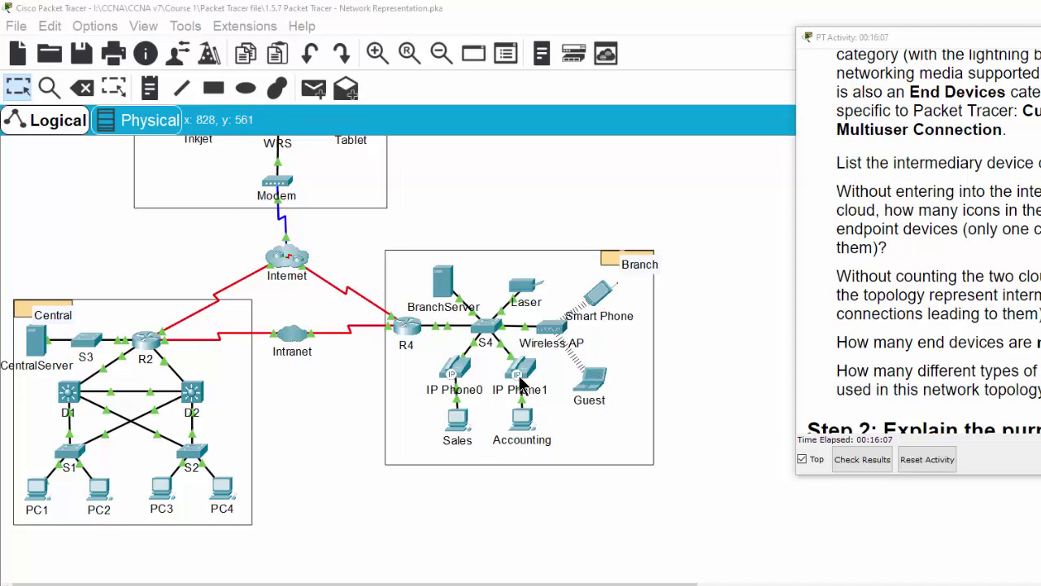
{"action": "scroll", "coordinate": [520, 382], "scroll_direction": "up", "scroll_amount": 3}
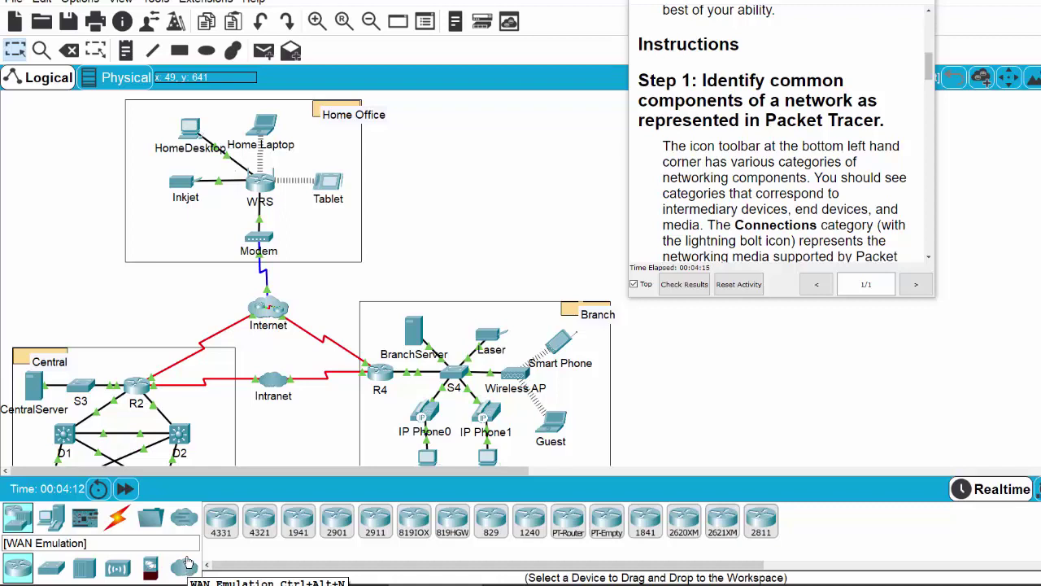
{"action": "left_click", "coordinate": [53, 519]}
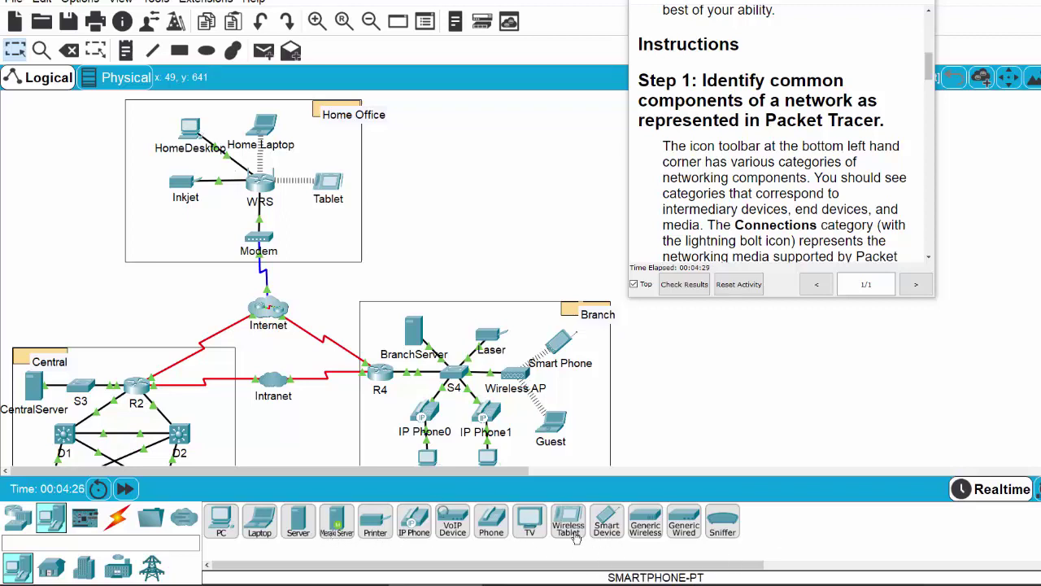
{"action": "left_click", "coordinate": [121, 520]}
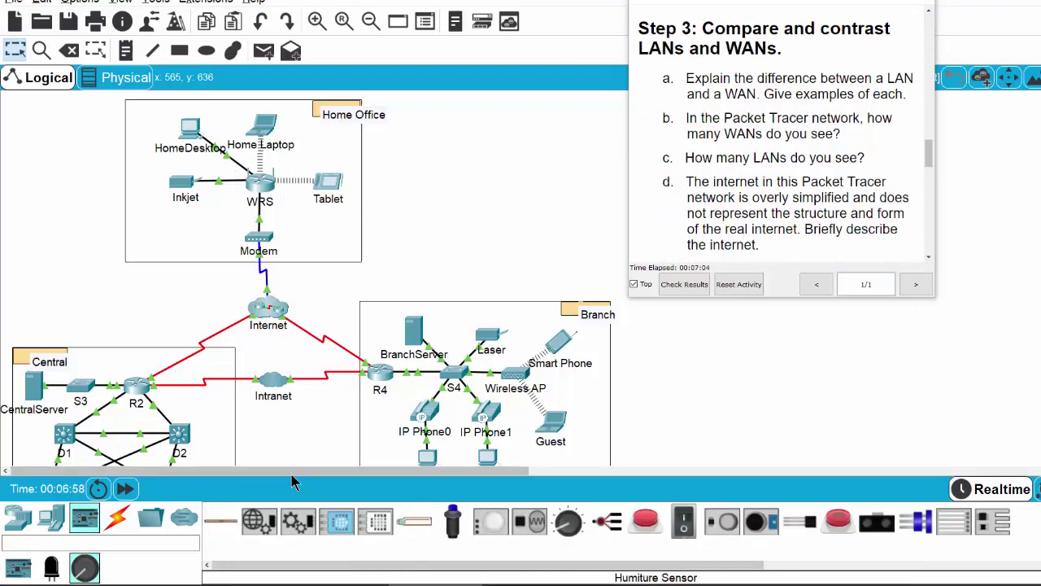
Step: Browse the Boards, Actuators and Sensors component lists
{"action": "left_click", "coordinate": [85, 521]}
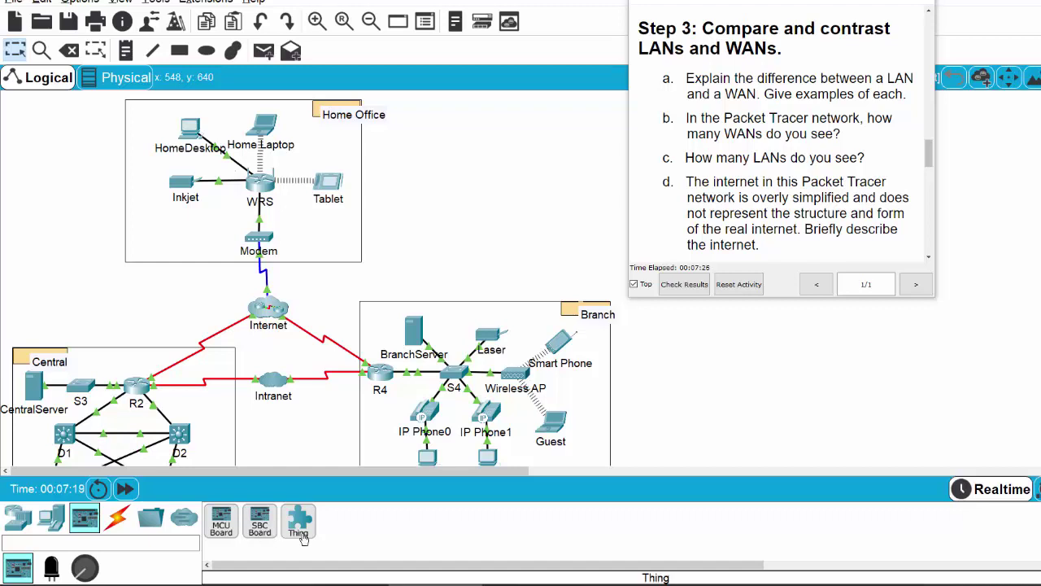
{"action": "left_click", "coordinate": [59, 569]}
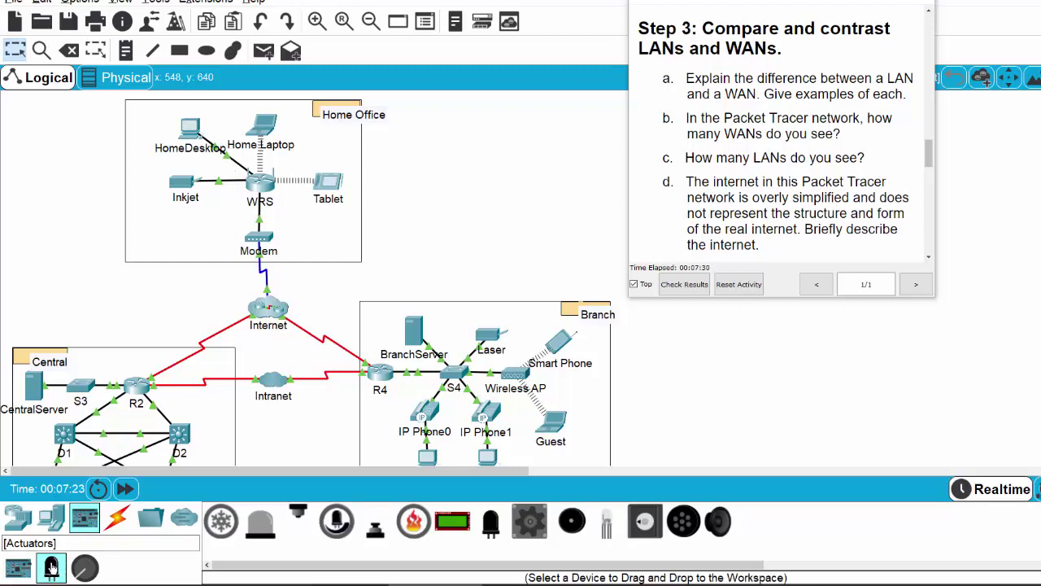
{"action": "left_click", "coordinate": [86, 571]}
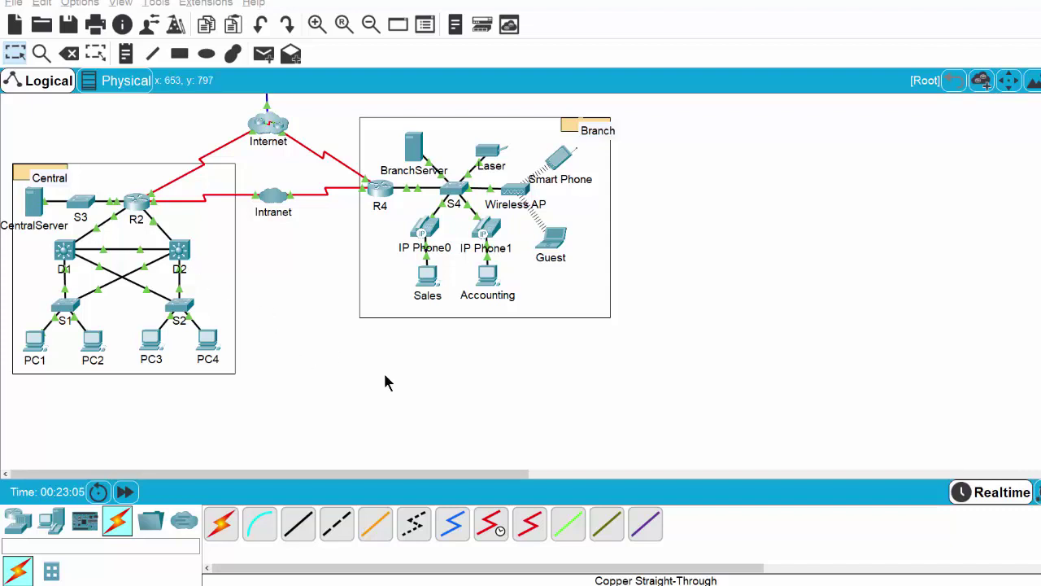
Step: Place a laptop, Laptop1, just below the Intranet cloud
{"action": "left_click", "coordinate": [50, 527]}
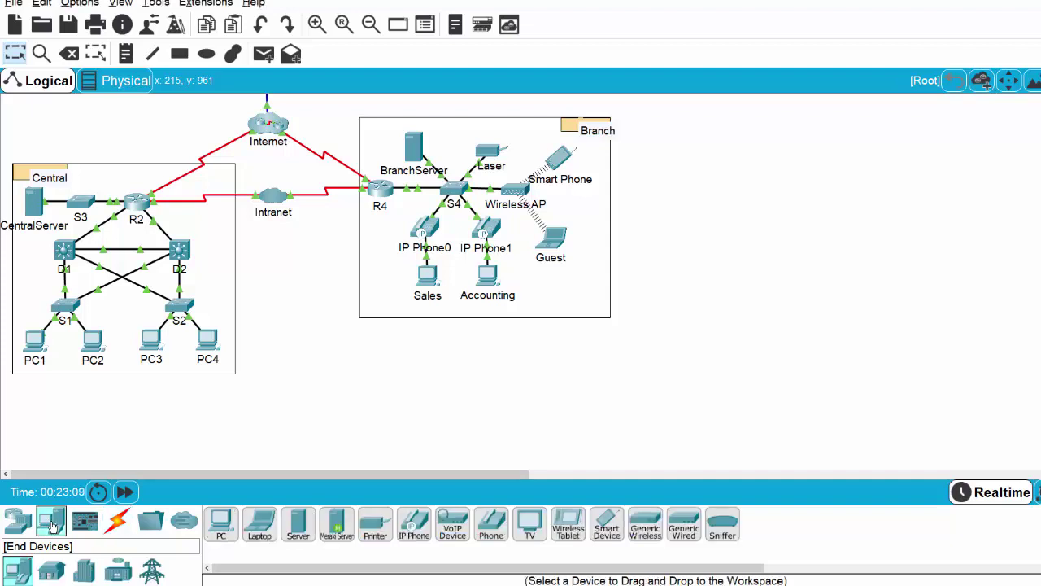
{"action": "left_click", "coordinate": [264, 530]}
{"action": "left_click", "coordinate": [273, 358]}
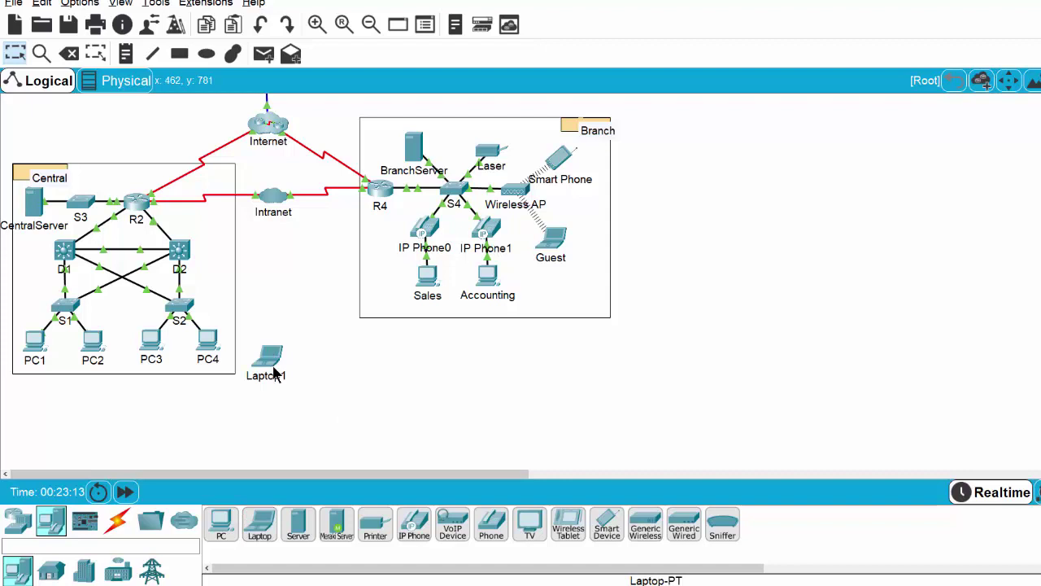
{"action": "left_click_drag", "start_coordinate": [274, 373], "coordinate": [279, 364]}
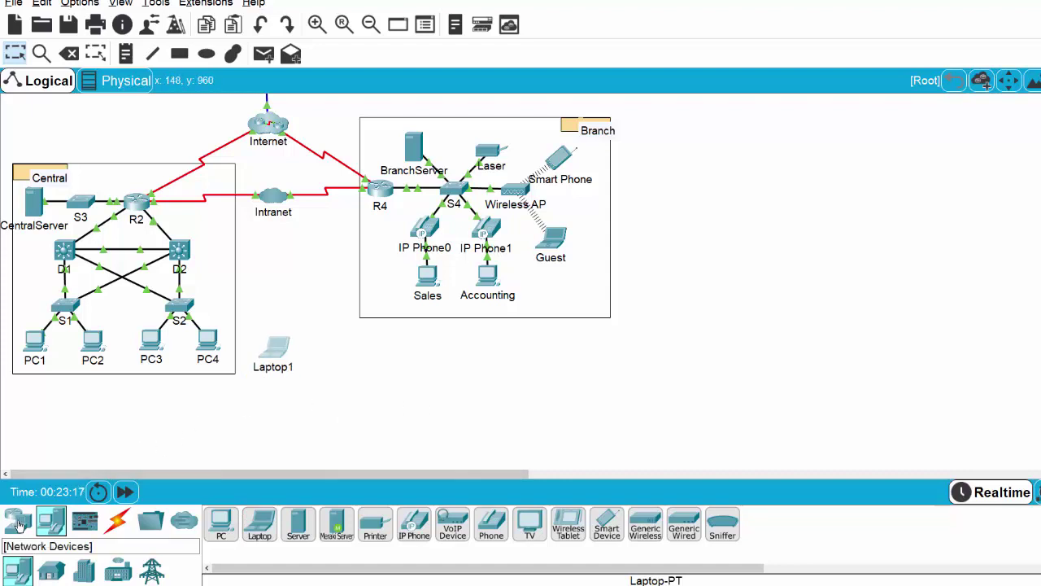
Step: Add a 2960 switch, Switch1, just above Laptop1
{"action": "left_click", "coordinate": [17, 522]}
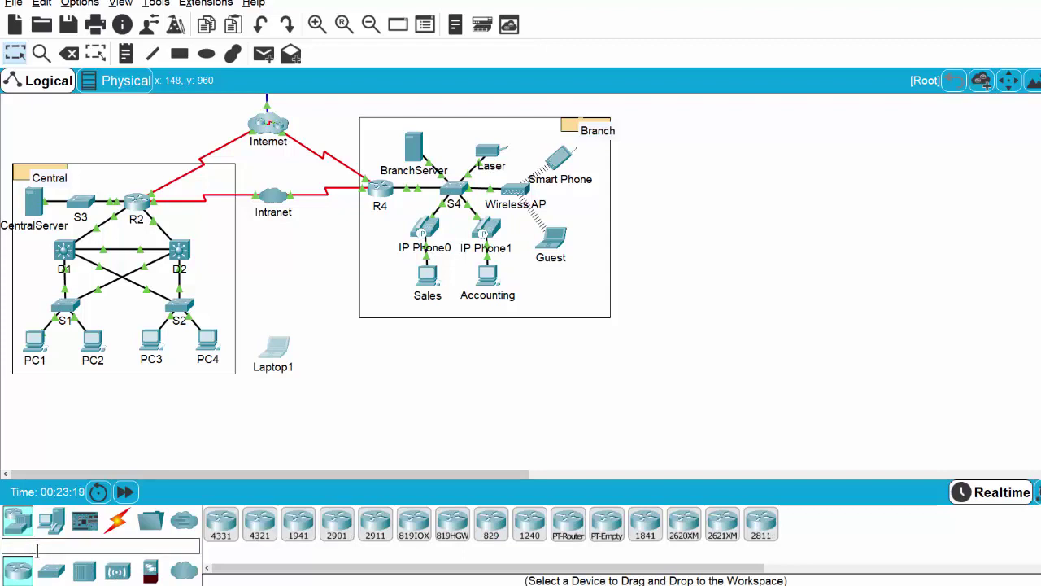
{"action": "left_click", "coordinate": [52, 572]}
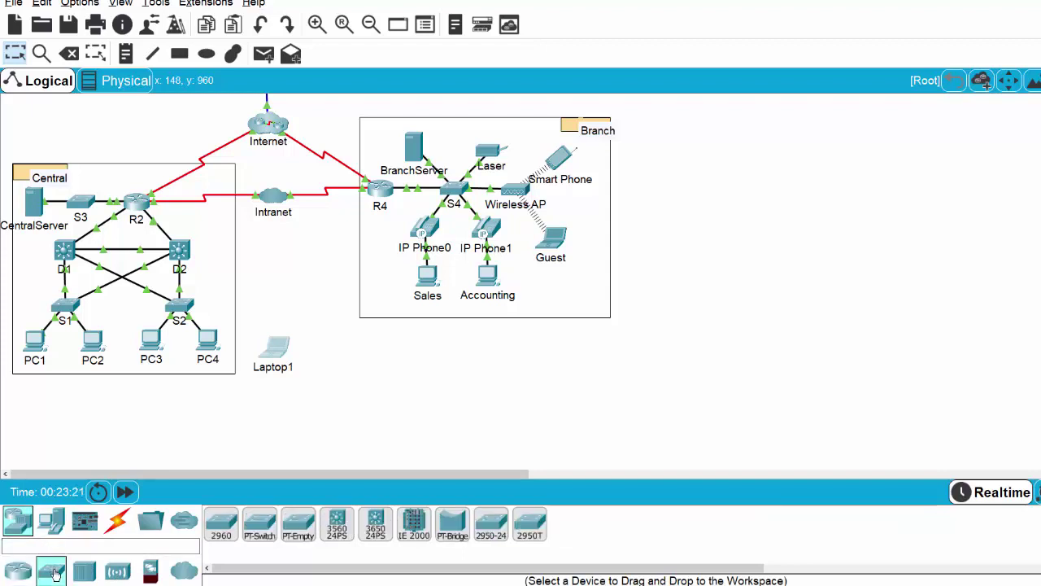
{"action": "left_click", "coordinate": [226, 524]}
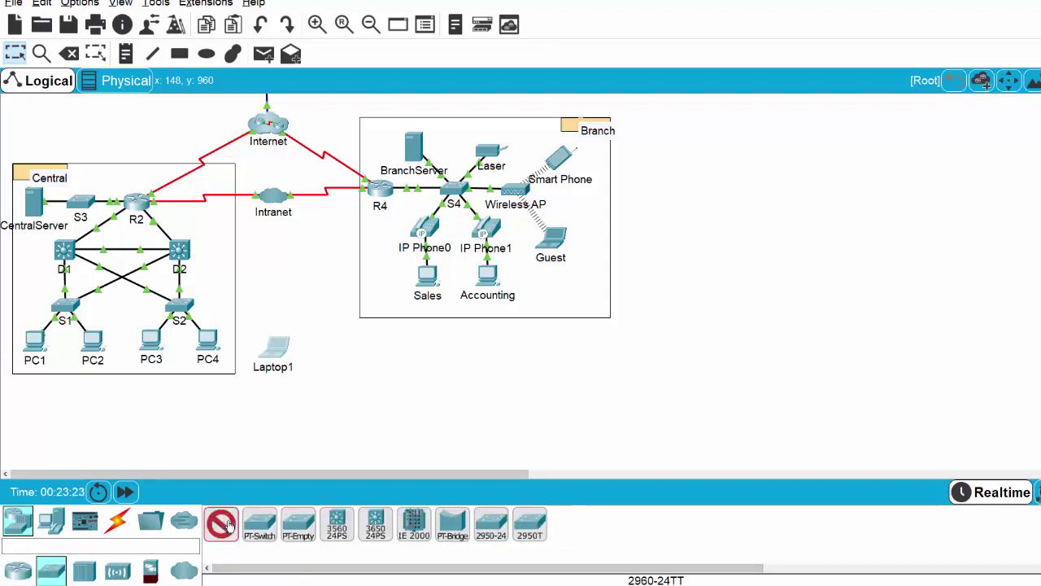
{"action": "left_click", "coordinate": [274, 312]}
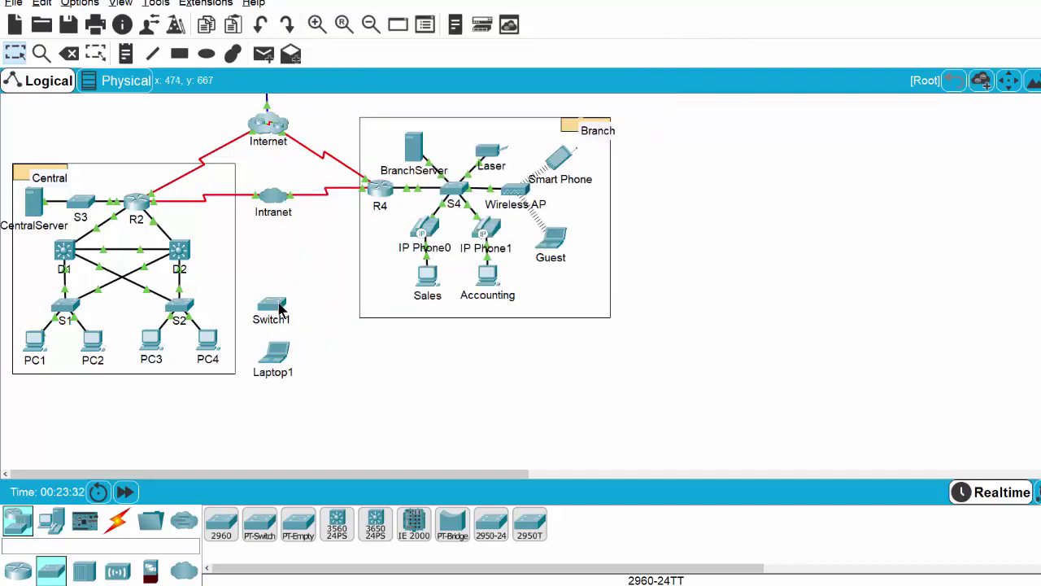
{"action": "left_click", "coordinate": [118, 523]}
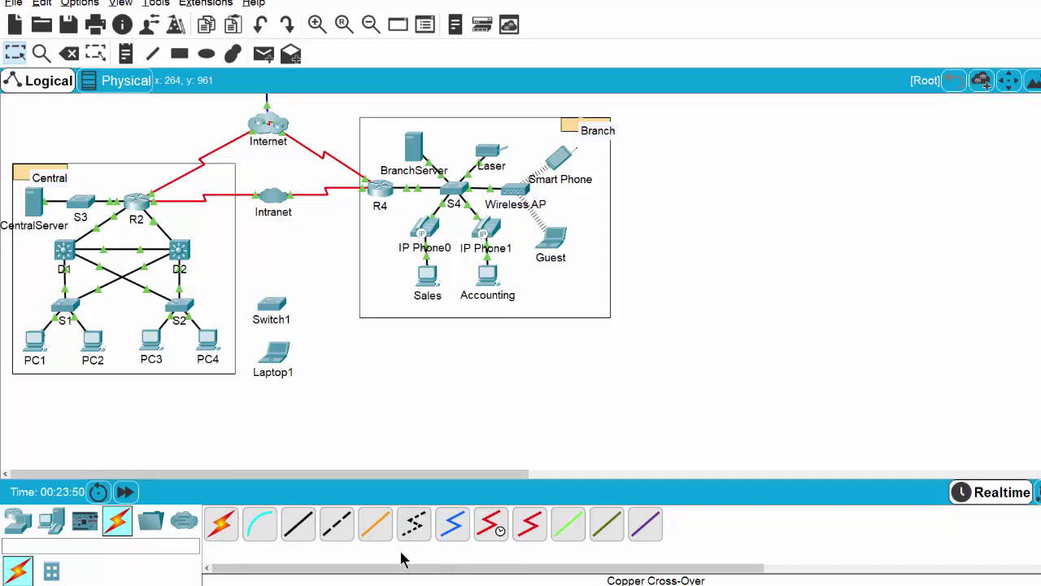
{"action": "left_click", "coordinate": [298, 525]}
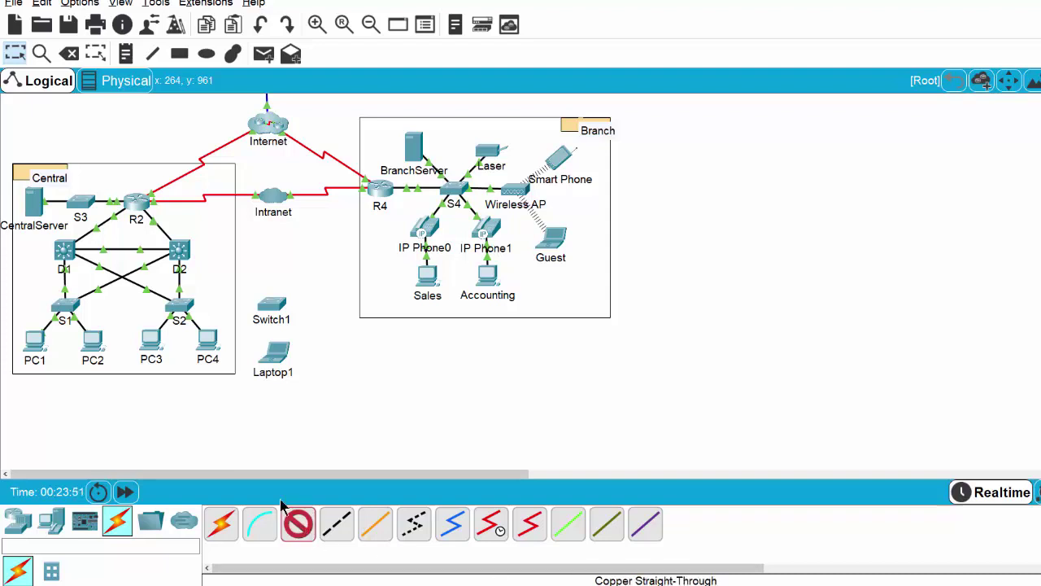
{"action": "left_click", "coordinate": [273, 364]}
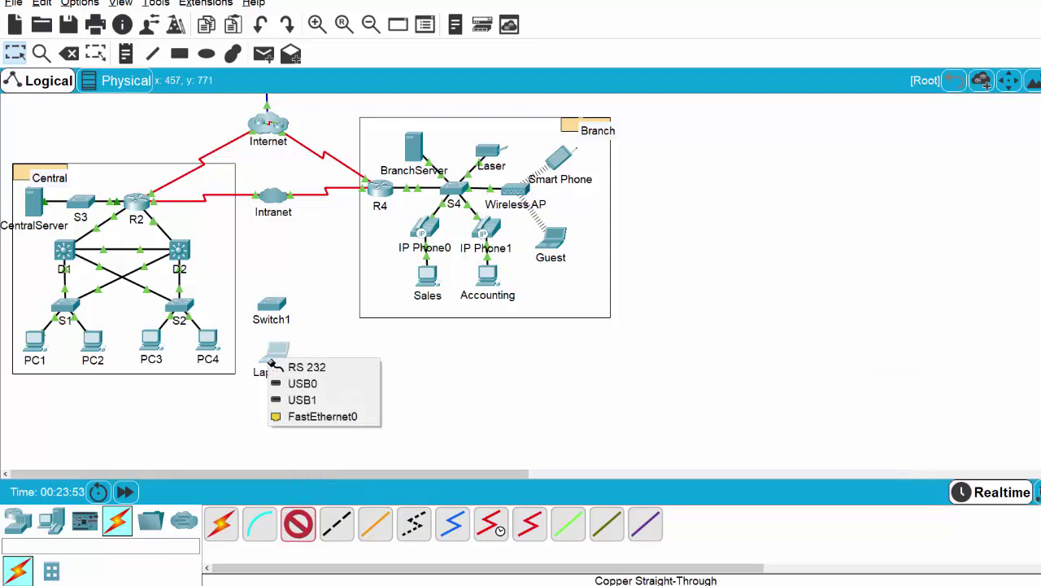
{"action": "left_click", "coordinate": [338, 417]}
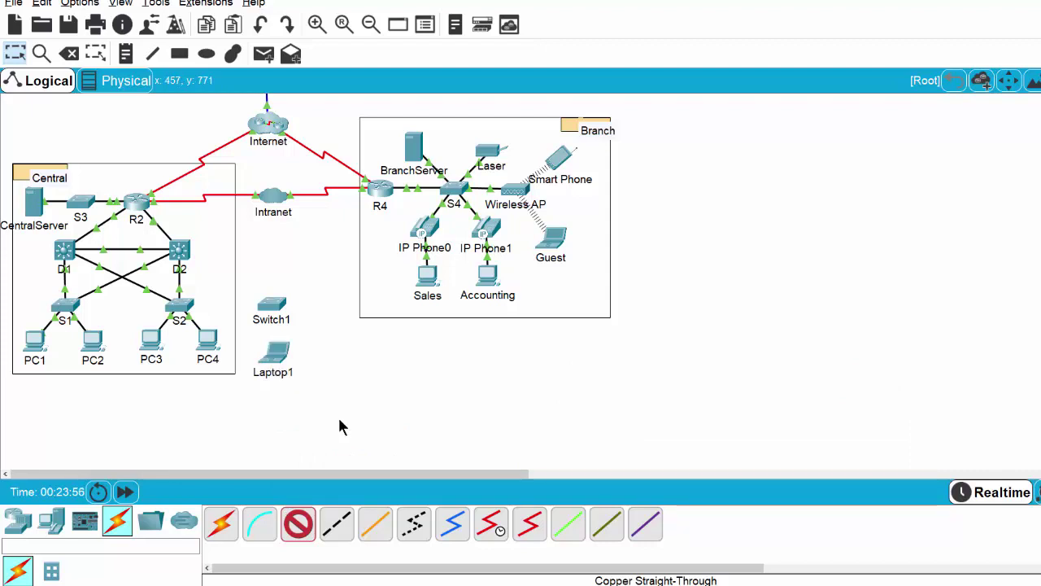
{"action": "left_click", "coordinate": [278, 310]}
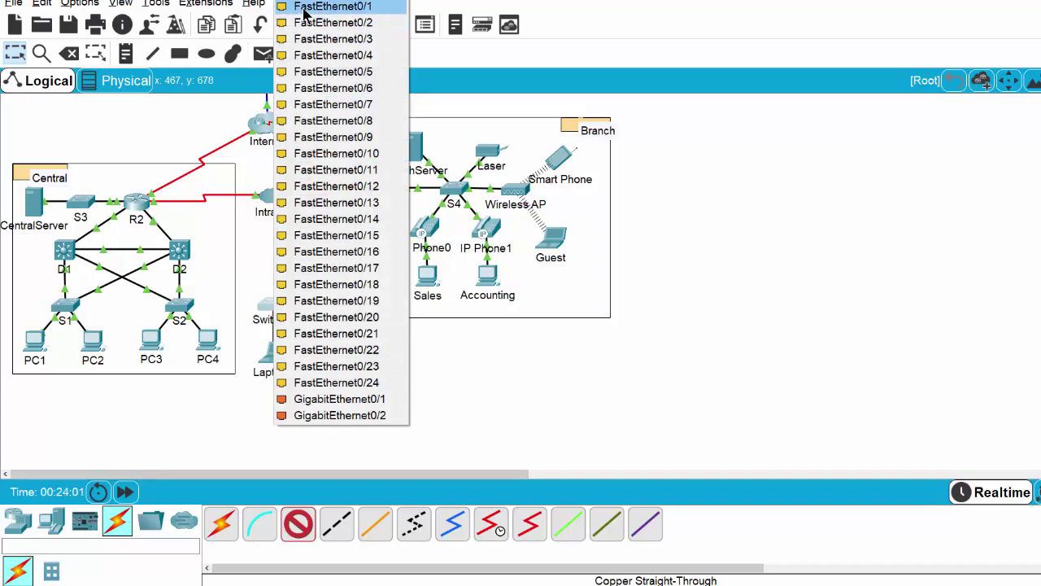
{"action": "left_click", "coordinate": [356, 8]}
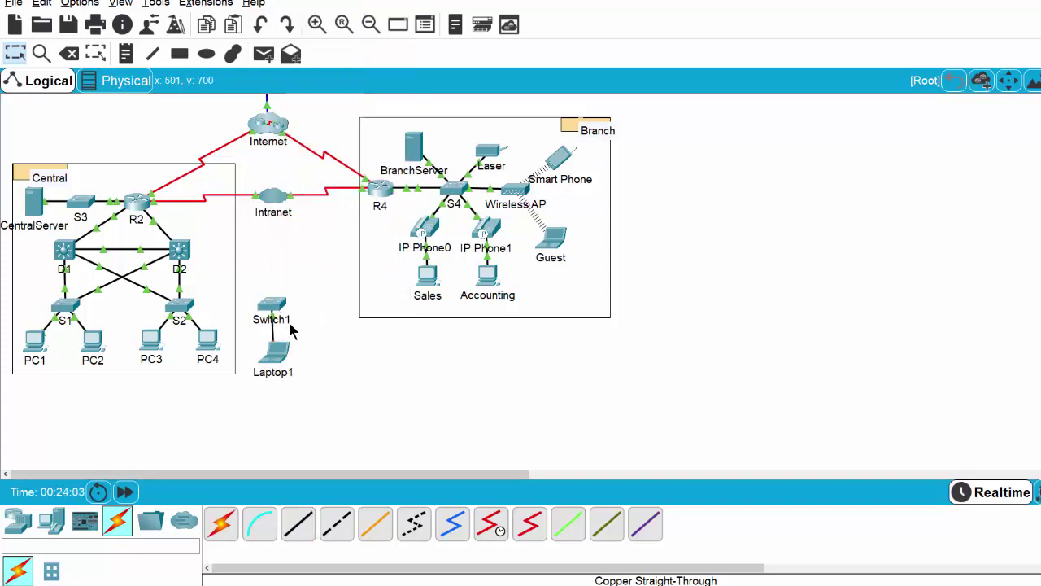
{"action": "left_click", "coordinate": [277, 361]}
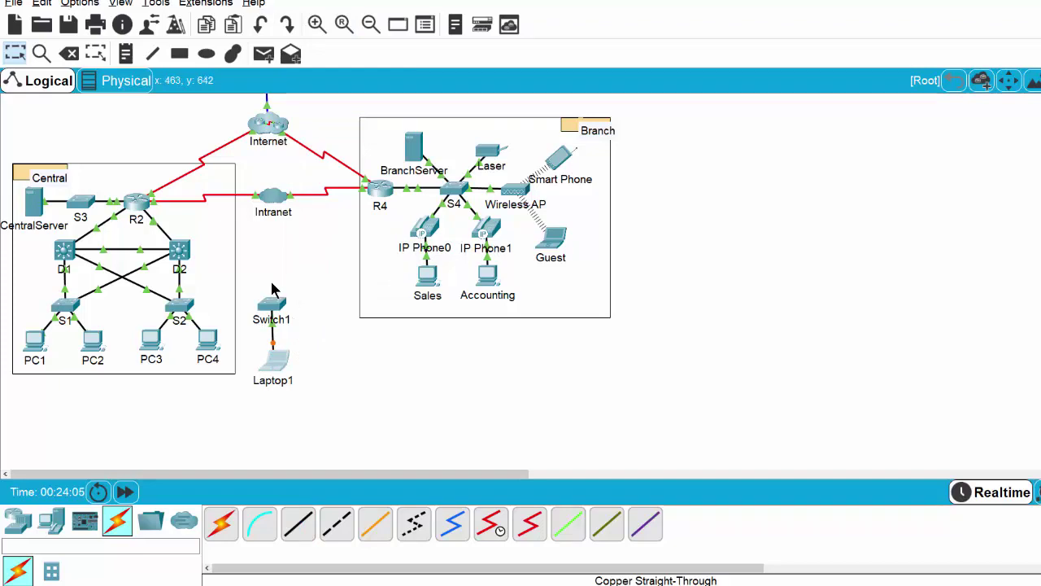
{"action": "mouse_move", "coordinate": [279, 307]}
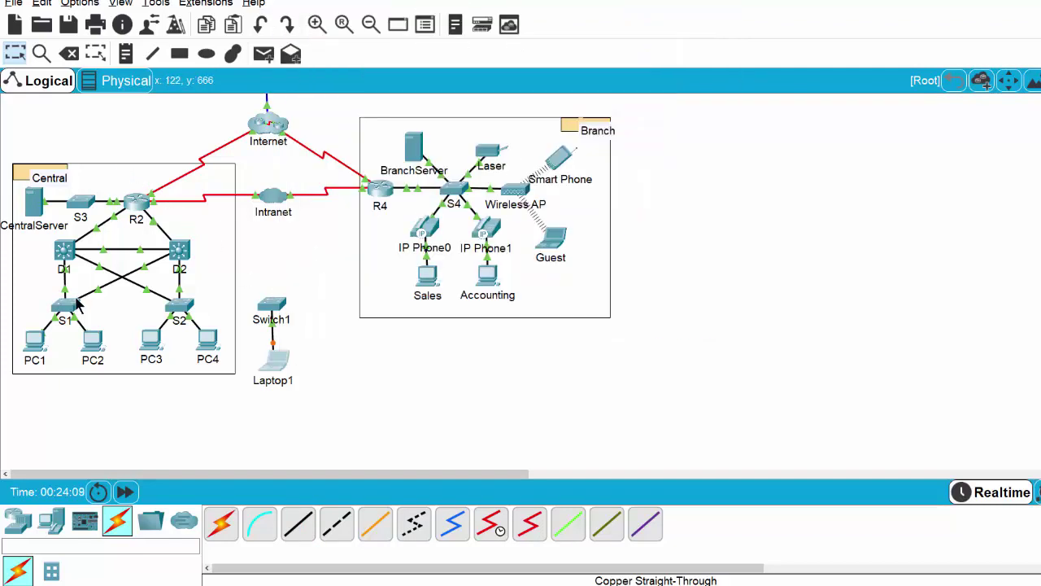
{"action": "left_click", "coordinate": [299, 530]}
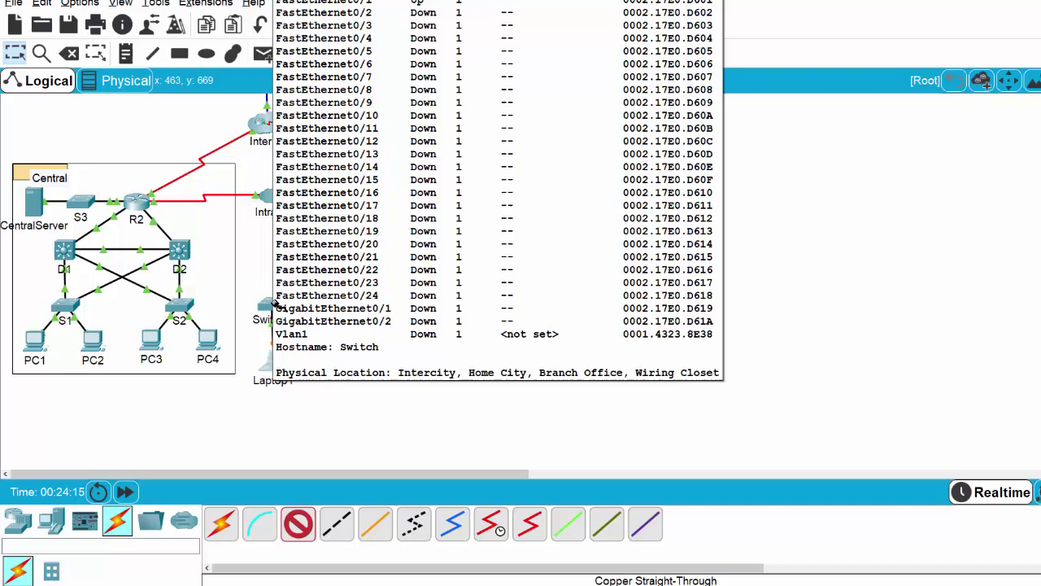
{"action": "left_click", "coordinate": [273, 299]}
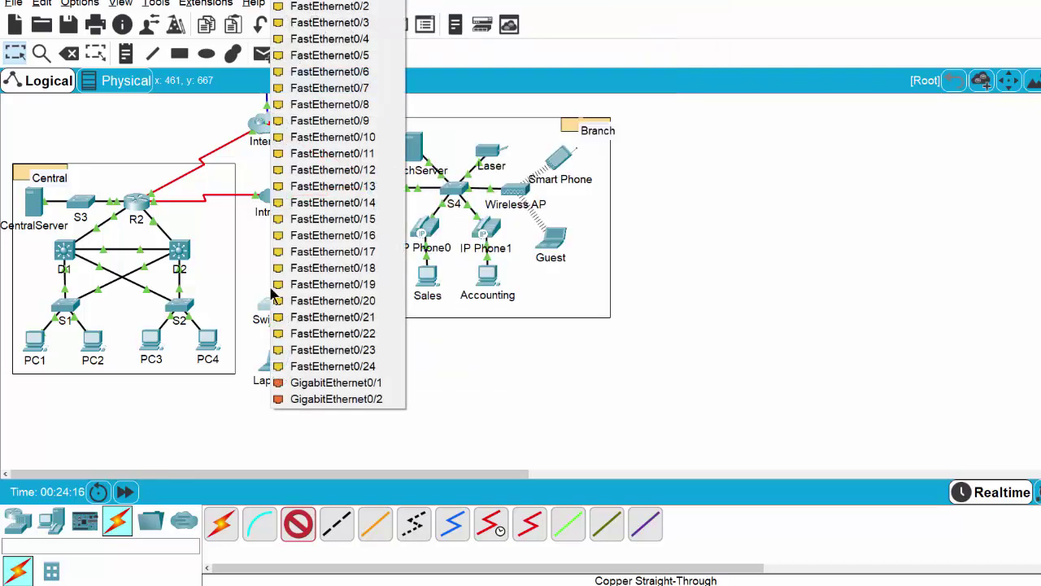
{"action": "left_click", "coordinate": [324, 8]}
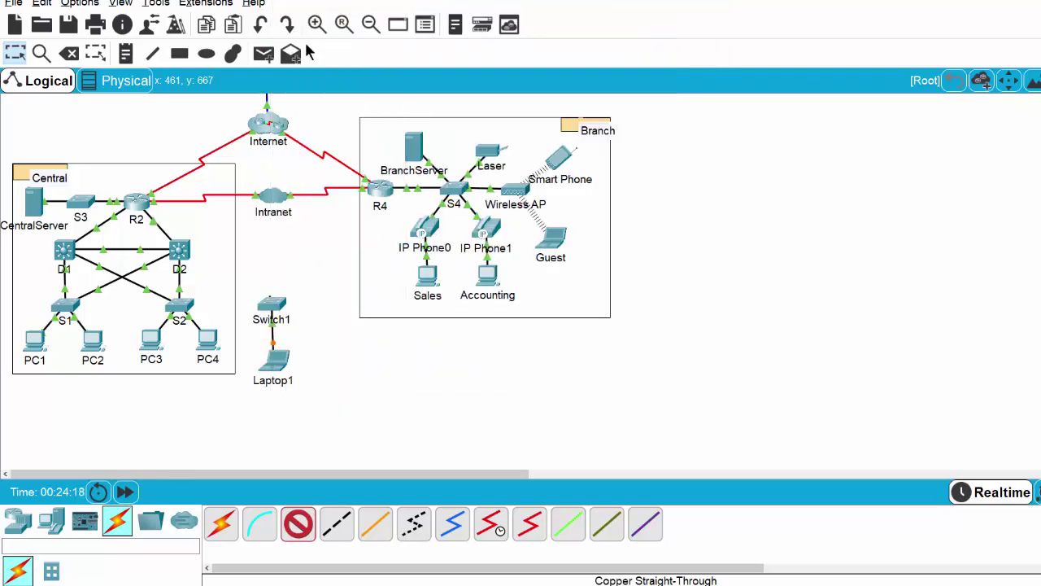
{"action": "left_click", "coordinate": [181, 252]}
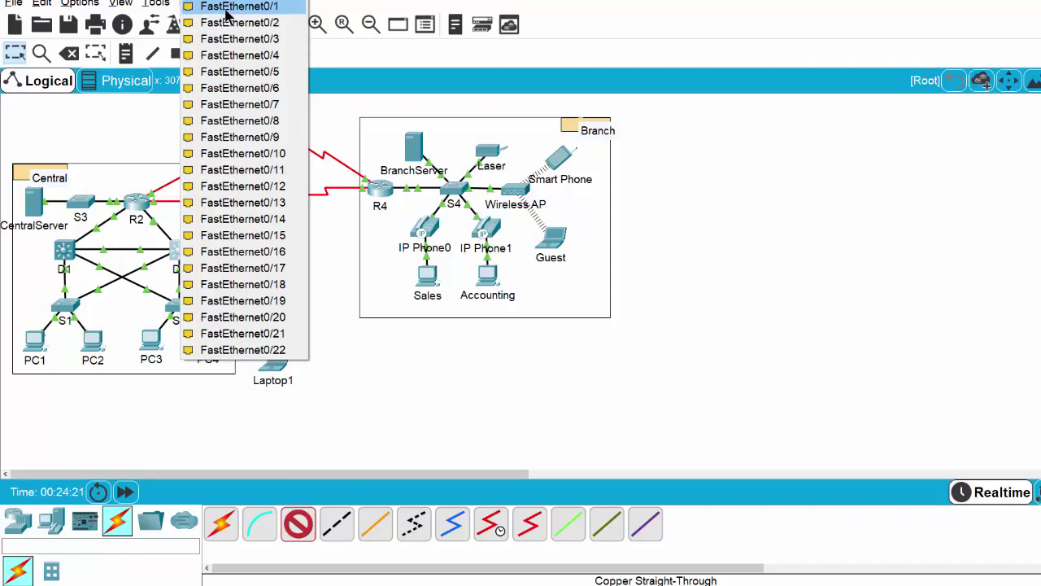
{"action": "left_click", "coordinate": [265, 8]}
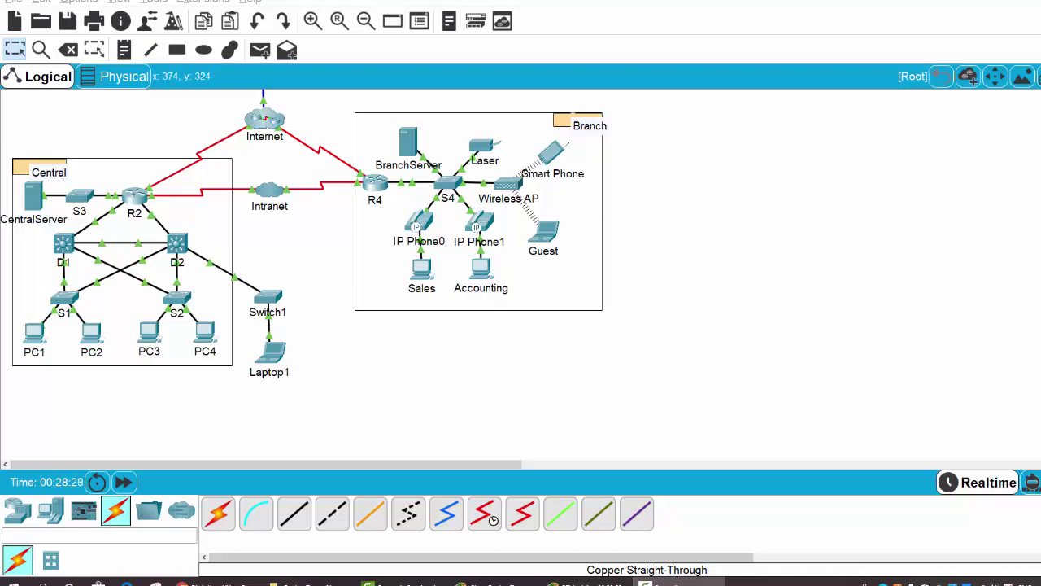
Step: Start a new blank network, discarding the current one without saving
{"action": "left_click", "coordinate": [15, 1]}
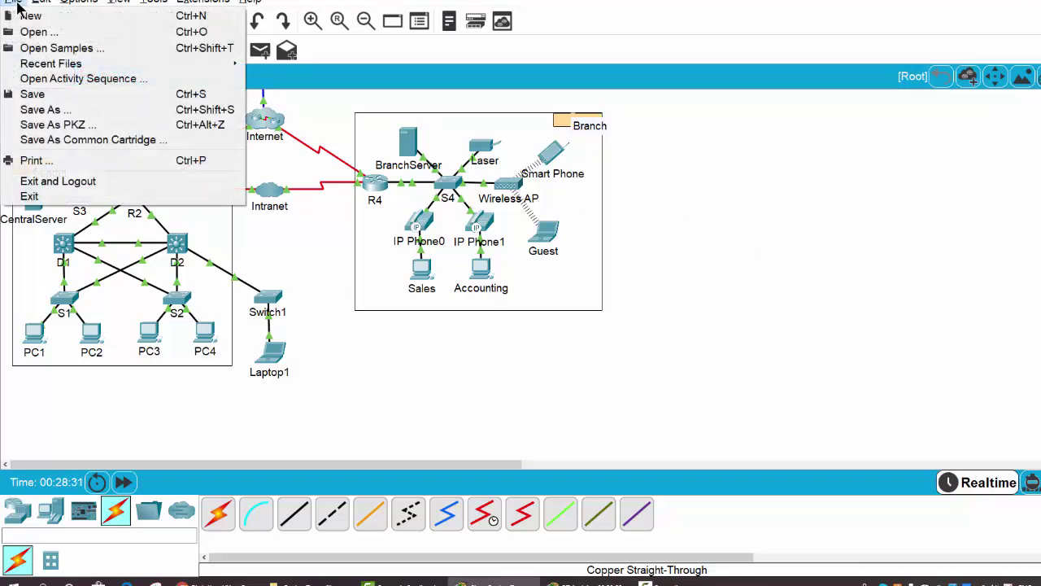
{"action": "left_click", "coordinate": [66, 24]}
{"action": "left_click", "coordinate": [623, 301]}
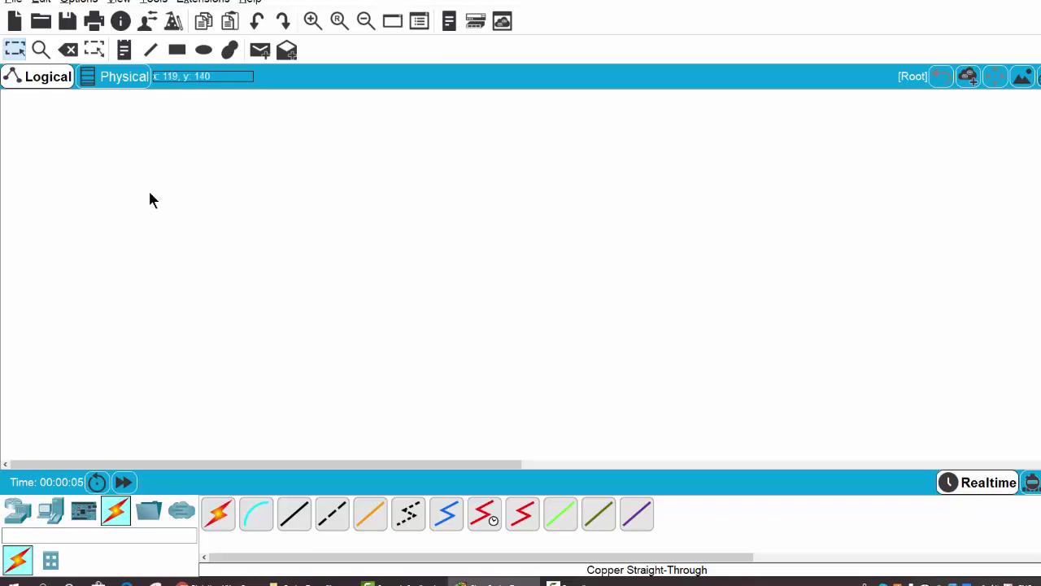
Step: Place PC0 and Server0 on the workspace, with Server0 under PC0
{"action": "left_click", "coordinate": [50, 511]}
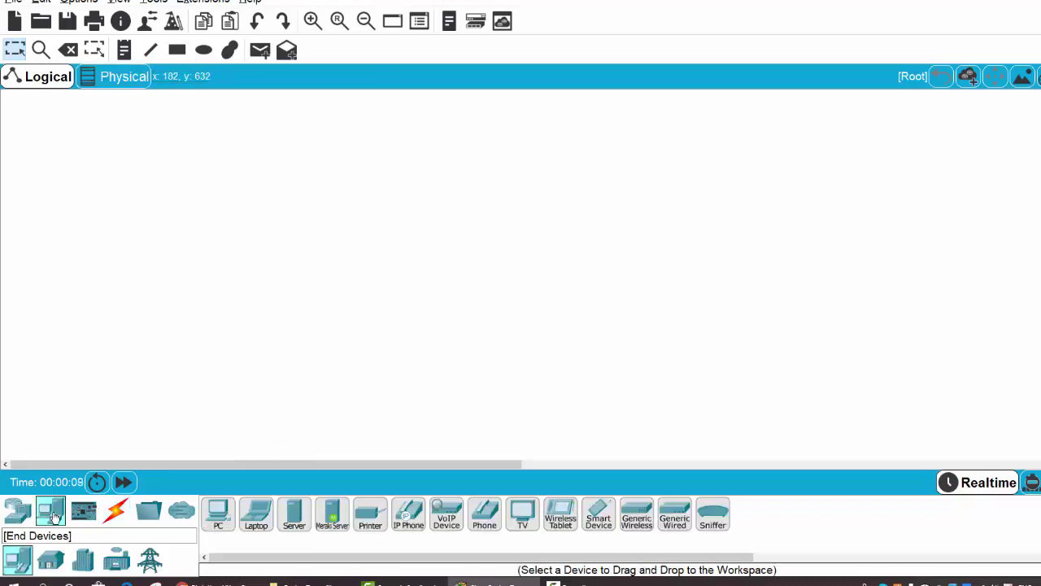
{"action": "left_click", "coordinate": [220, 514]}
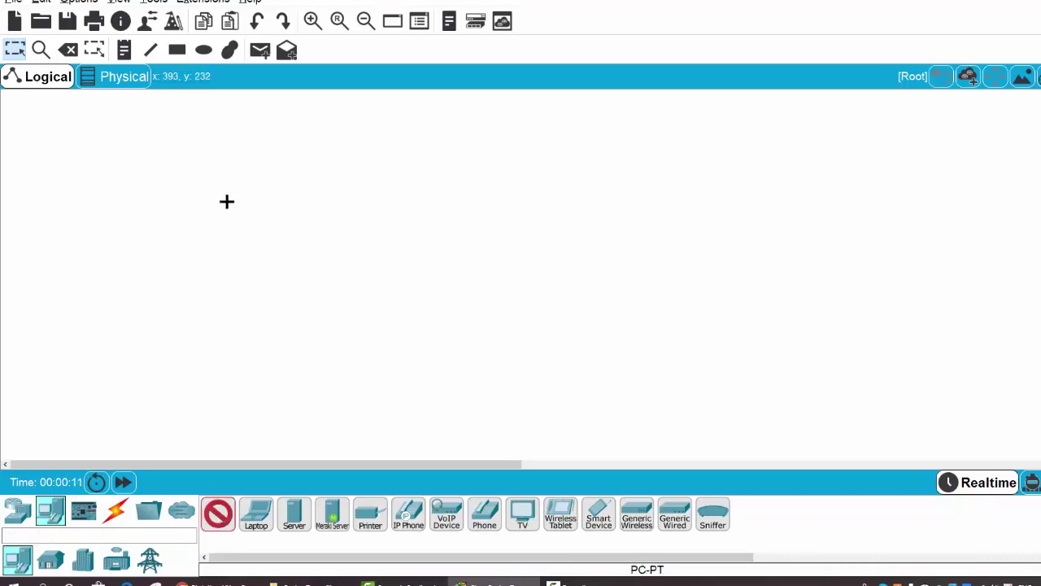
{"action": "left_click", "coordinate": [177, 232]}
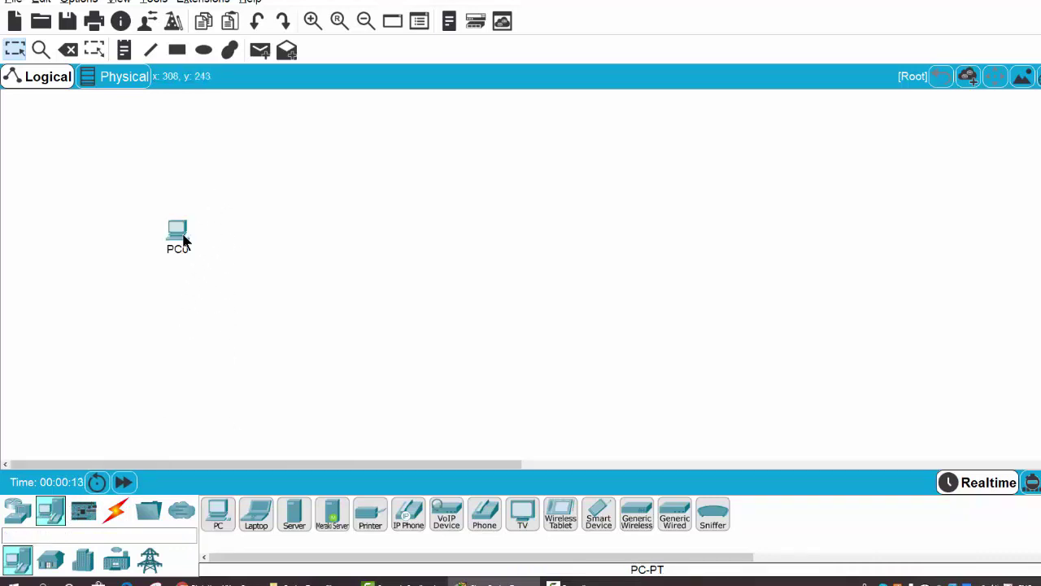
{"action": "left_click", "coordinate": [294, 514]}
{"action": "left_click", "coordinate": [168, 305]}
{"action": "left_click_drag", "start_coordinate": [163, 320], "coordinate": [172, 309]}
{"action": "left_click_drag", "start_coordinate": [178, 236], "coordinate": [178, 222]}
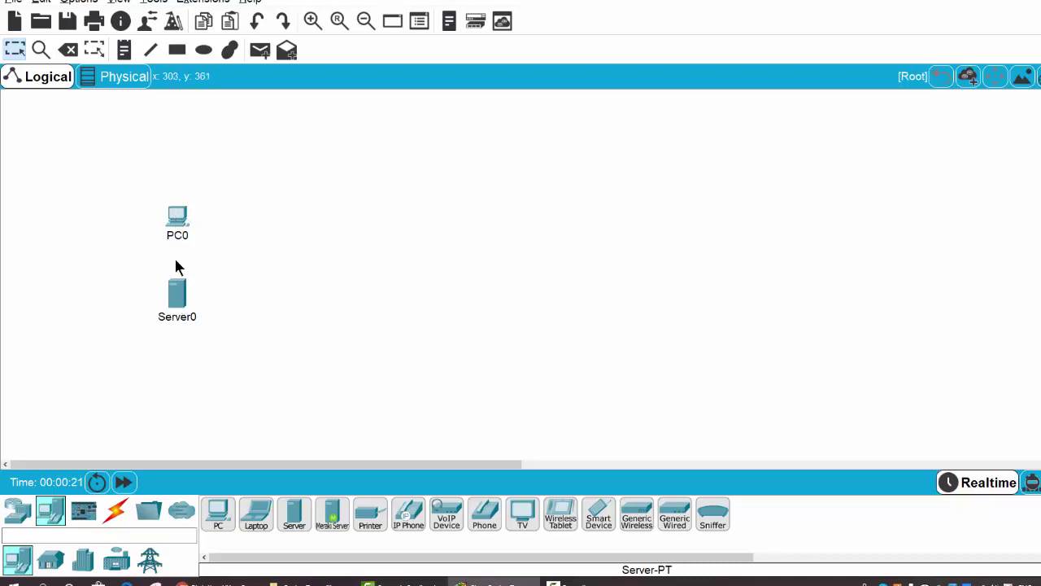
Step: Add a 2960-24TT switch, Switch0, beside PC0 and Server0
{"action": "left_click", "coordinate": [18, 510]}
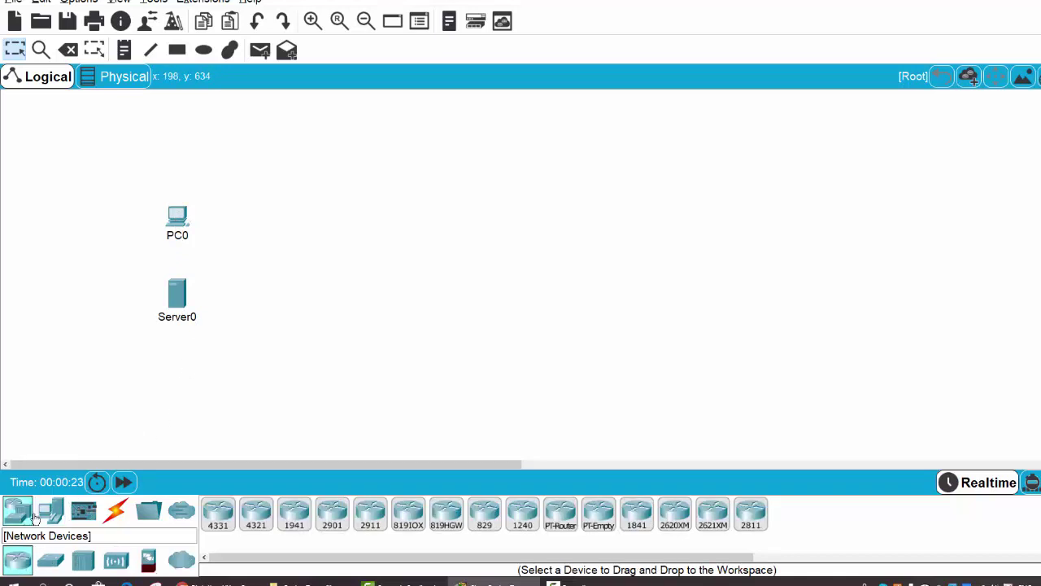
{"action": "left_click", "coordinate": [51, 560]}
{"action": "left_click", "coordinate": [218, 512]}
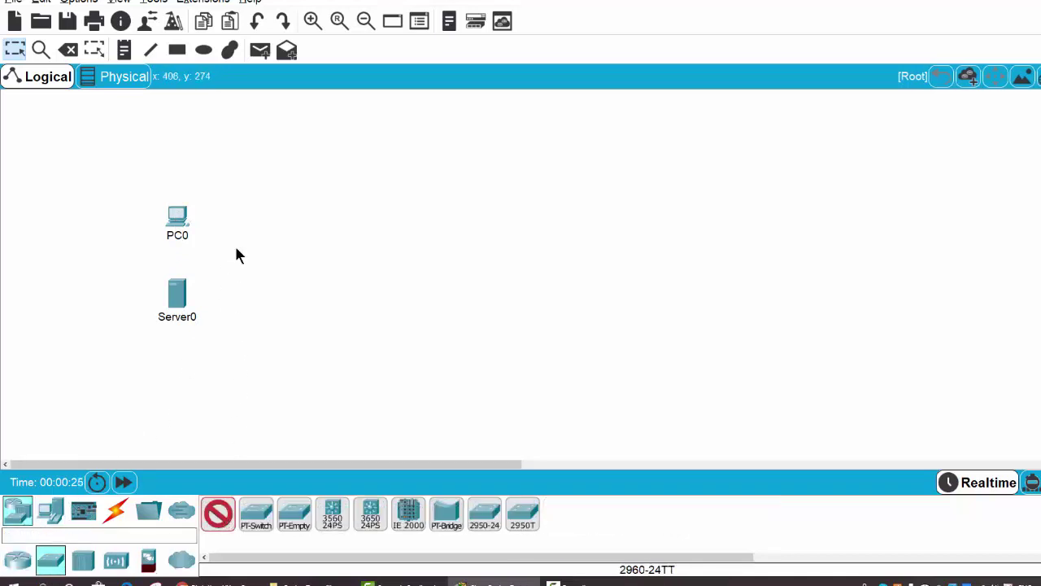
{"action": "left_click", "coordinate": [239, 255]}
{"action": "left_click", "coordinate": [116, 511]}
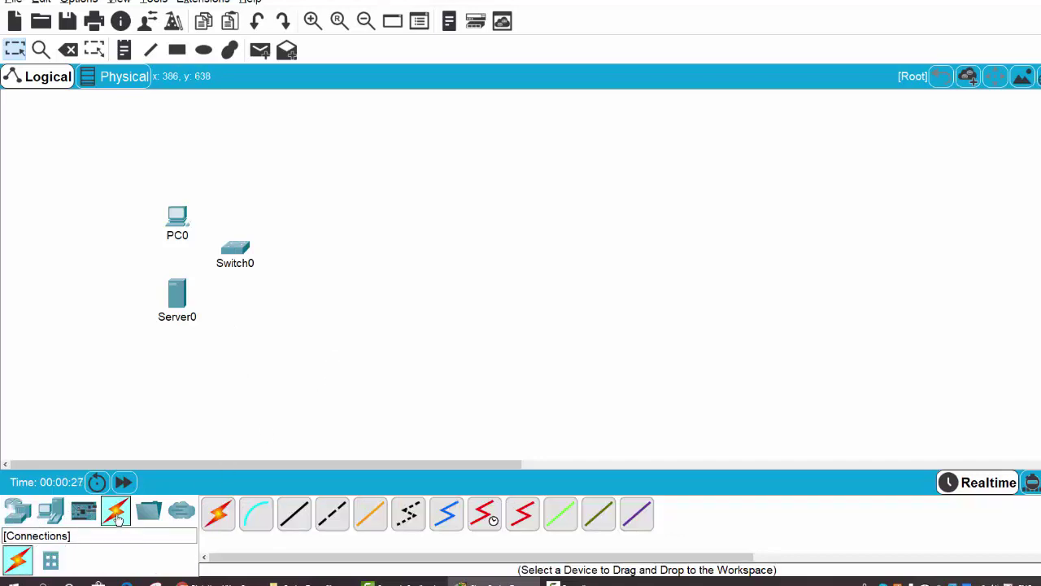
Step: Auto-connect PC0 to Switch0, then cable Server0 FastEthernet0 to Switch0 with copper straight-through
{"action": "left_click", "coordinate": [218, 512]}
{"action": "left_click", "coordinate": [177, 224]}
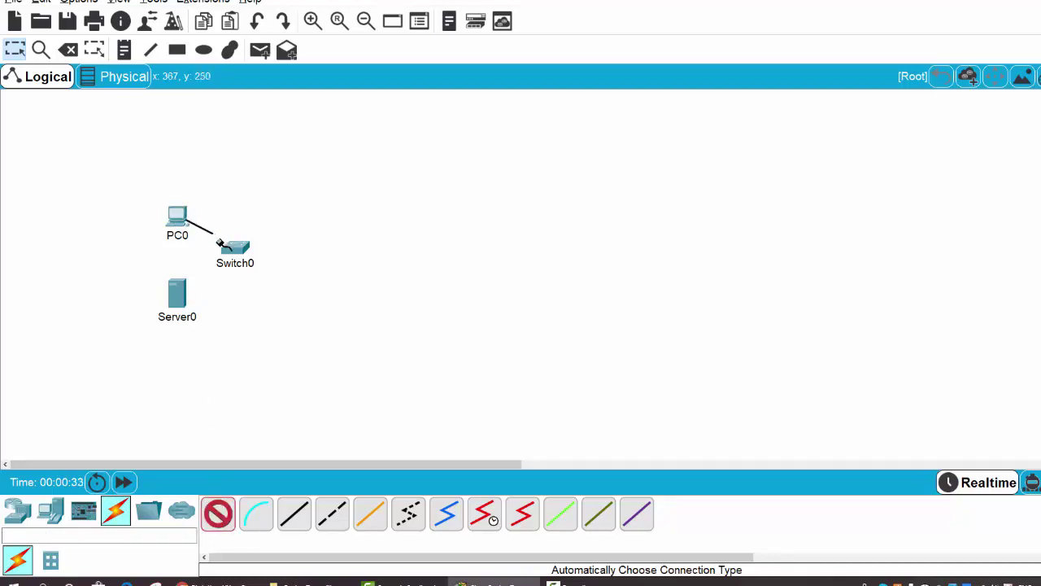
{"action": "left_click", "coordinate": [234, 254]}
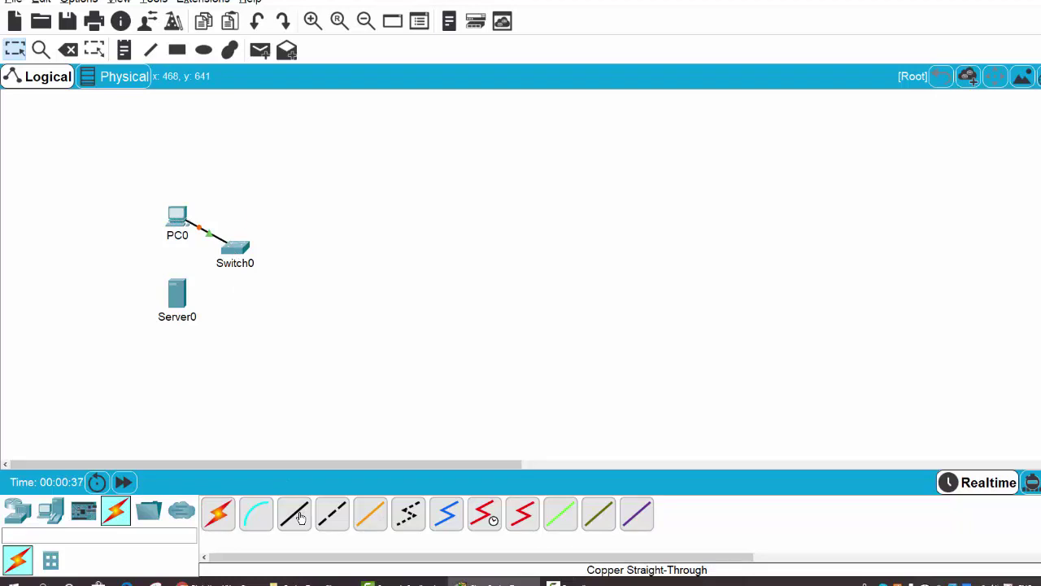
{"action": "left_click", "coordinate": [296, 514]}
{"action": "left_click", "coordinate": [180, 300]}
{"action": "left_click", "coordinate": [228, 306]}
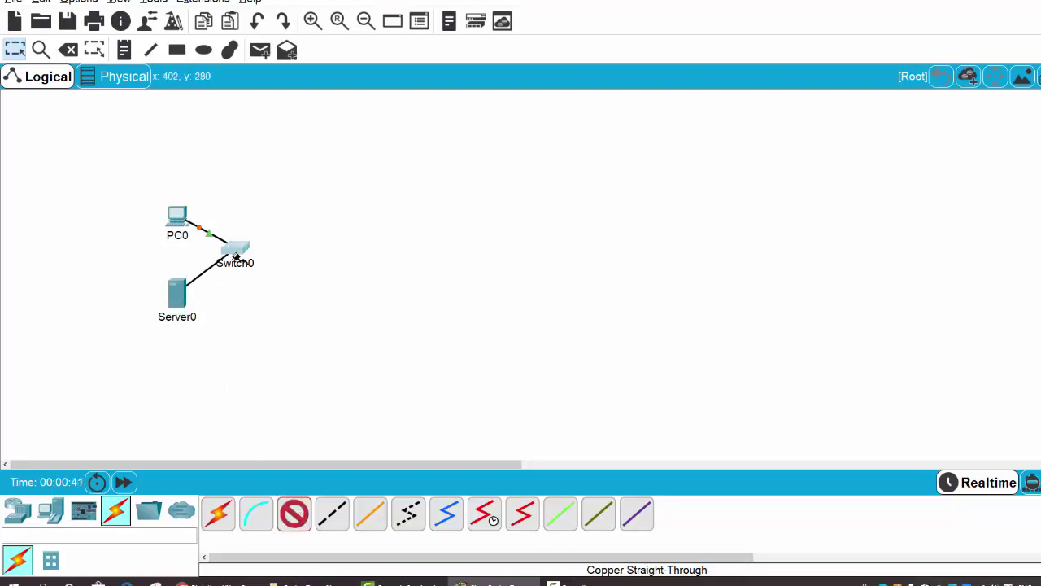
{"action": "left_click", "coordinate": [236, 256]}
{"action": "left_click", "coordinate": [262, 6]}
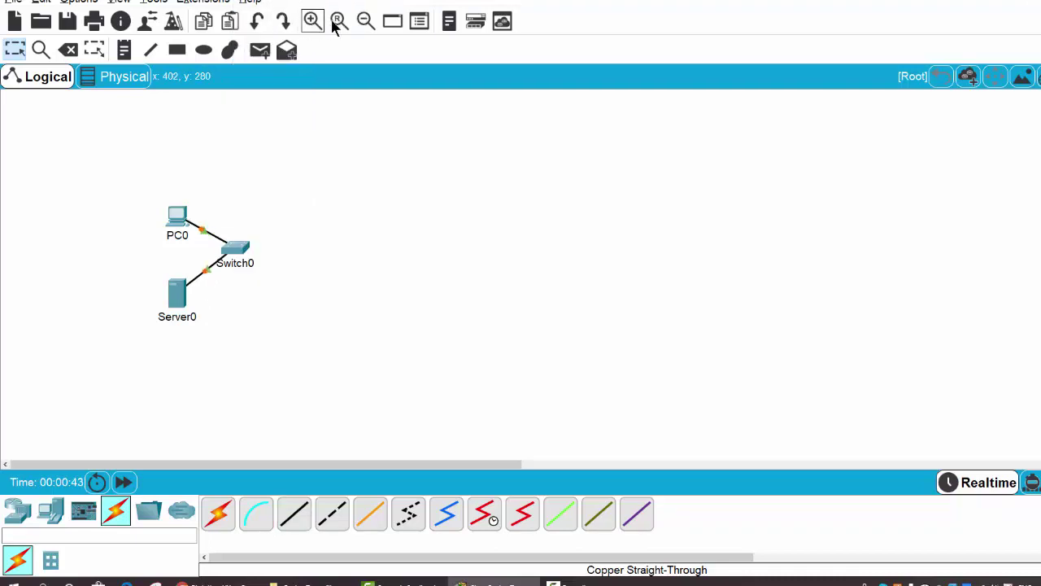
Step: Zoom in and draw a rectangle around PC0, Server0 and Switch0
{"action": "left_click", "coordinate": [313, 24]}
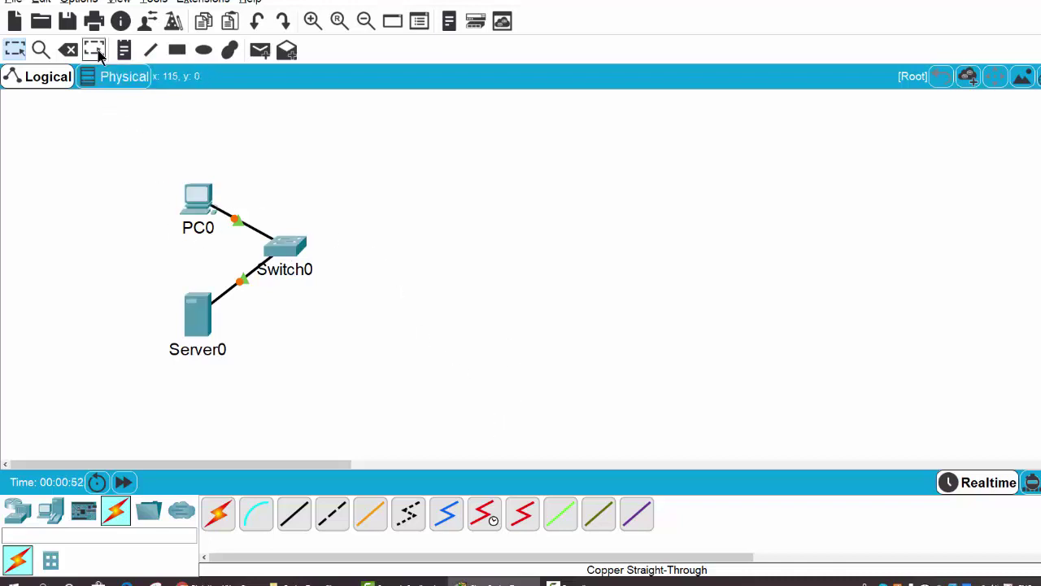
{"action": "left_click", "coordinate": [177, 54]}
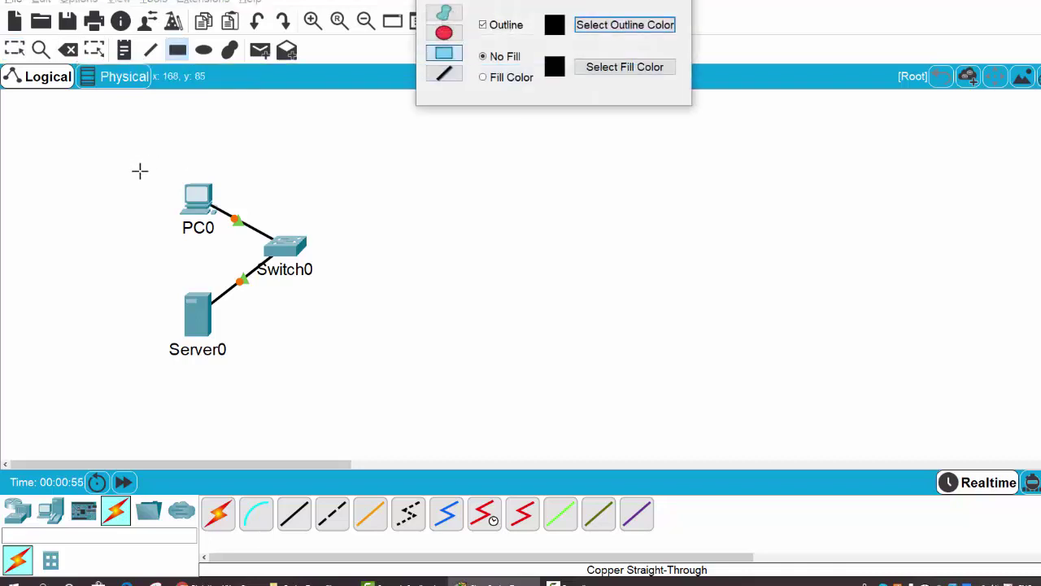
{"action": "mouse_move", "coordinate": [86, 156]}
{"action": "left_mouse_down"}
{"action": "mouse_move", "coordinate": [158, 231]}
{"action": "mouse_move", "coordinate": [398, 381]}
{"action": "mouse_move", "coordinate": [418, 395]}
{"action": "mouse_move", "coordinate": [411, 401]}
{"action": "left_mouse_up"}
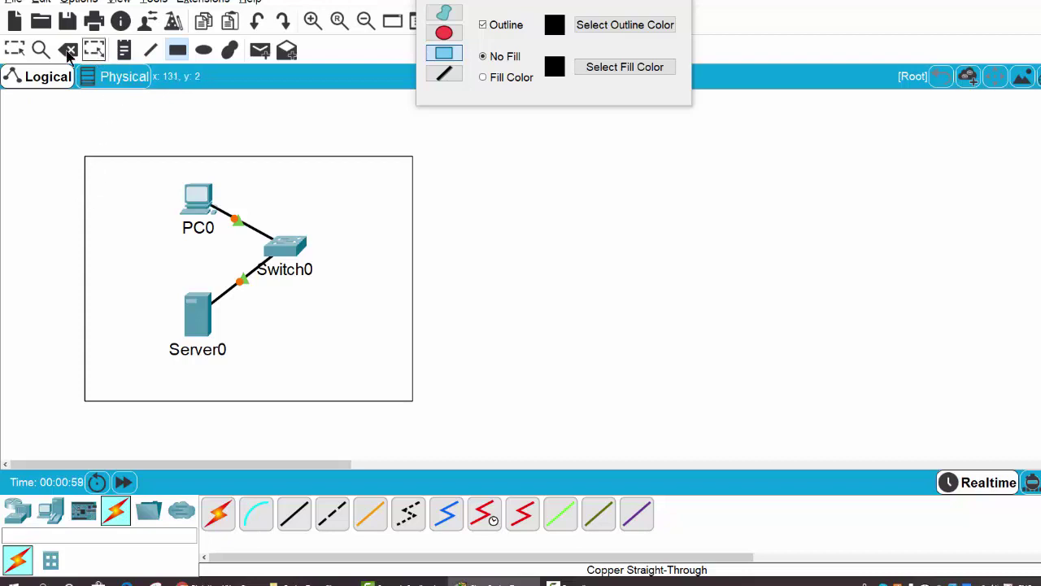
Step: Add an 'HQ site' note positioned on the rectangle's bottom edge
{"action": "left_click", "coordinate": [124, 51]}
{"action": "left_click", "coordinate": [231, 384]}
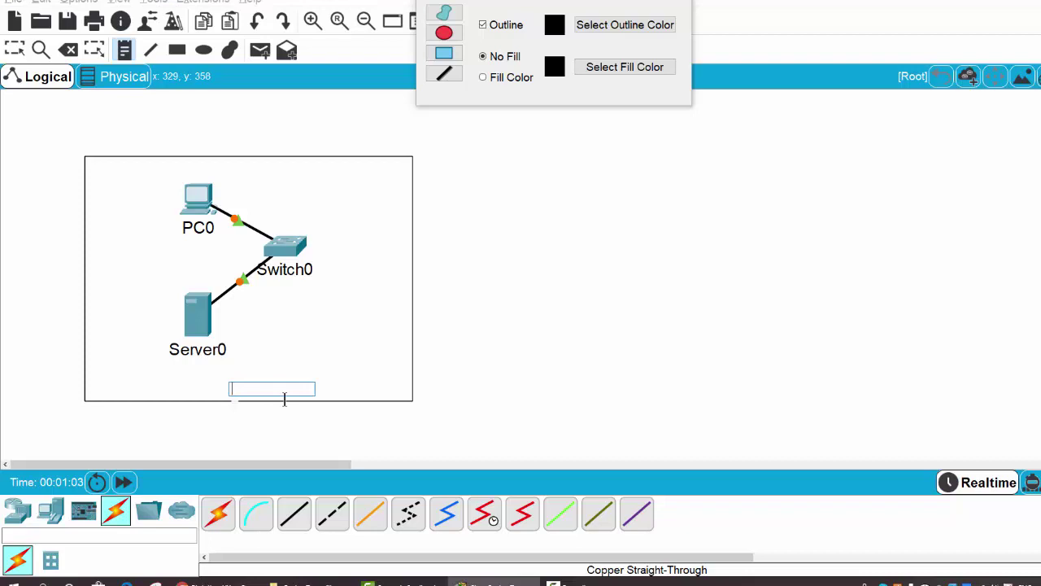
{"action": "type", "text": "HeadQuater"}
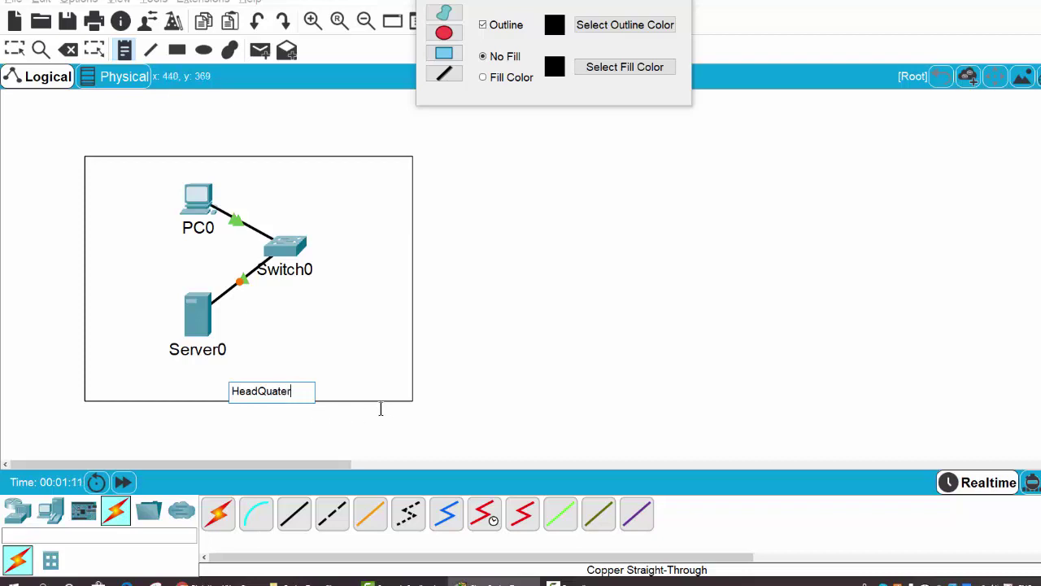
{"action": "key", "text": "BackSpace"}
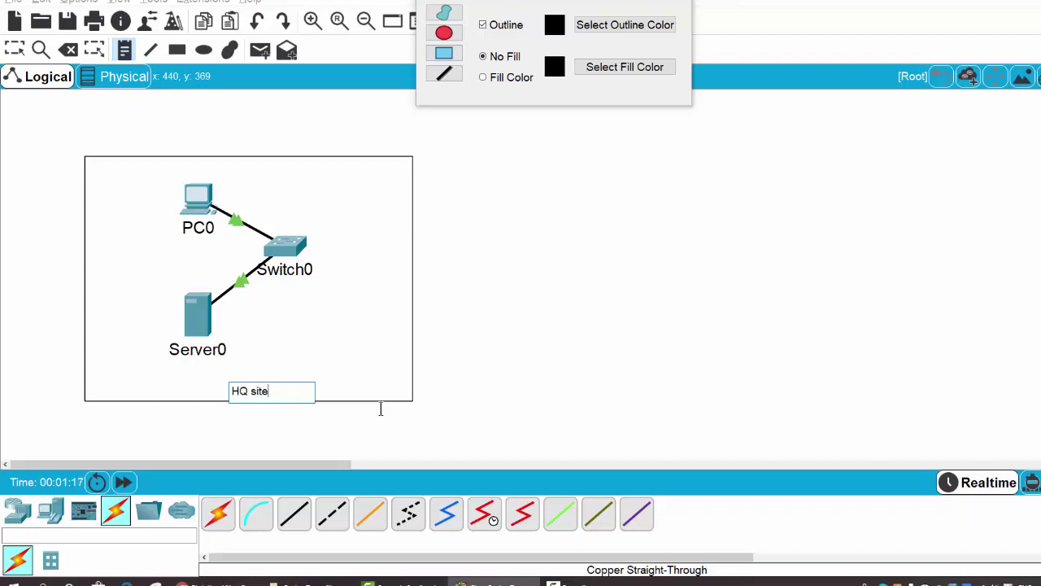
{"action": "left_click", "coordinate": [448, 388]}
{"action": "left_click", "coordinate": [269, 400]}
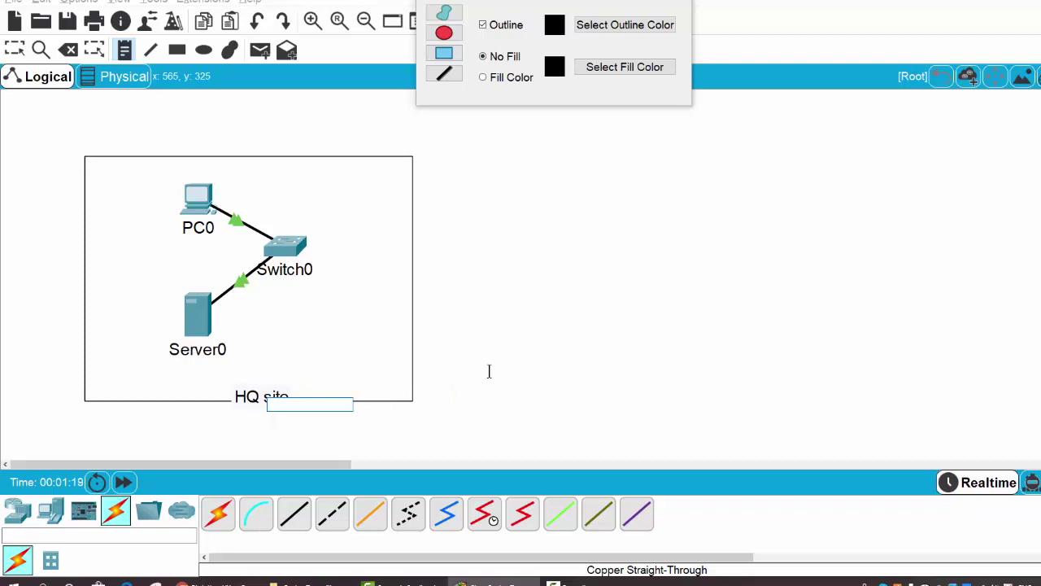
{"action": "key", "text": "Escape"}
{"action": "left_click_drag", "start_coordinate": [263, 402], "coordinate": [235, 403]}
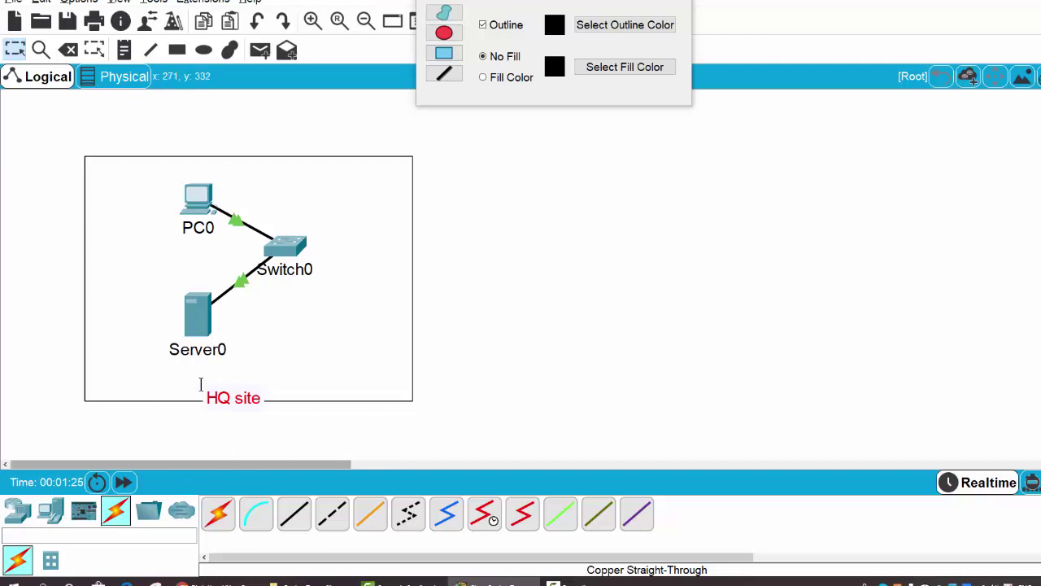
Step: Place Laptop0 to the right of the HQ box and PC1 below it
{"action": "left_click", "coordinate": [19, 512]}
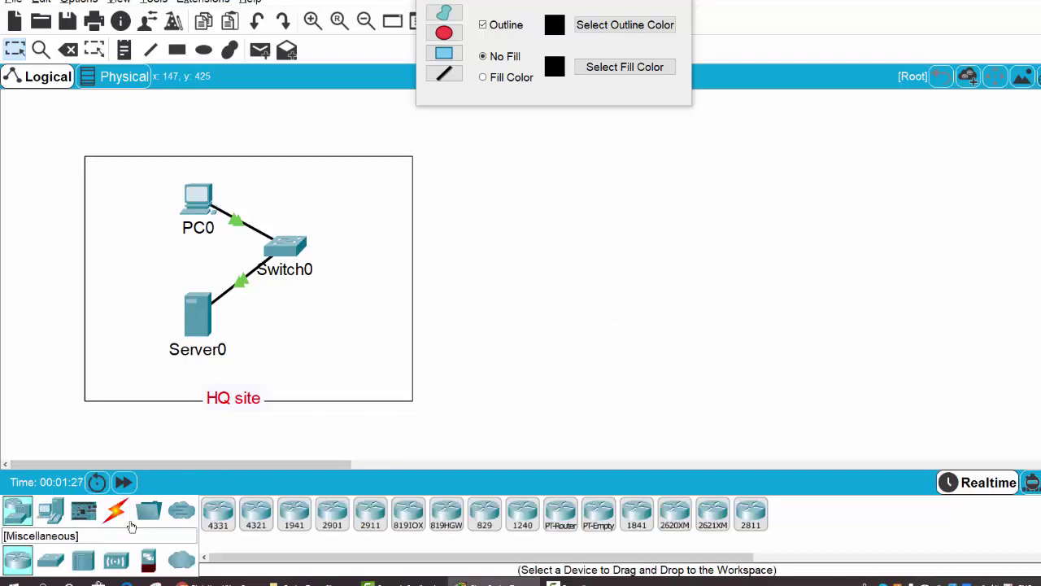
{"action": "left_click", "coordinate": [52, 514]}
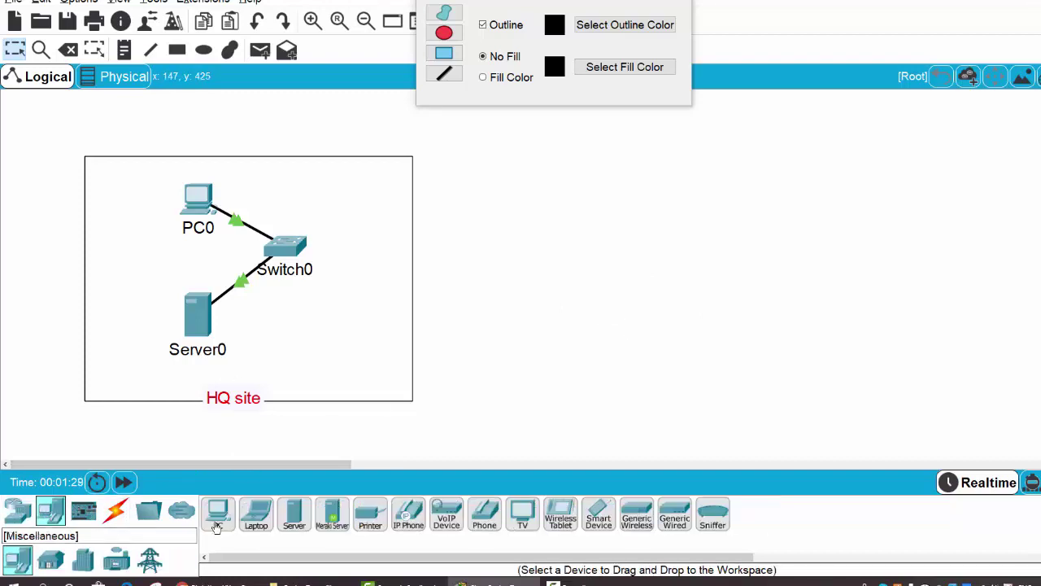
{"action": "left_click", "coordinate": [258, 519]}
{"action": "left_click", "coordinate": [756, 192]}
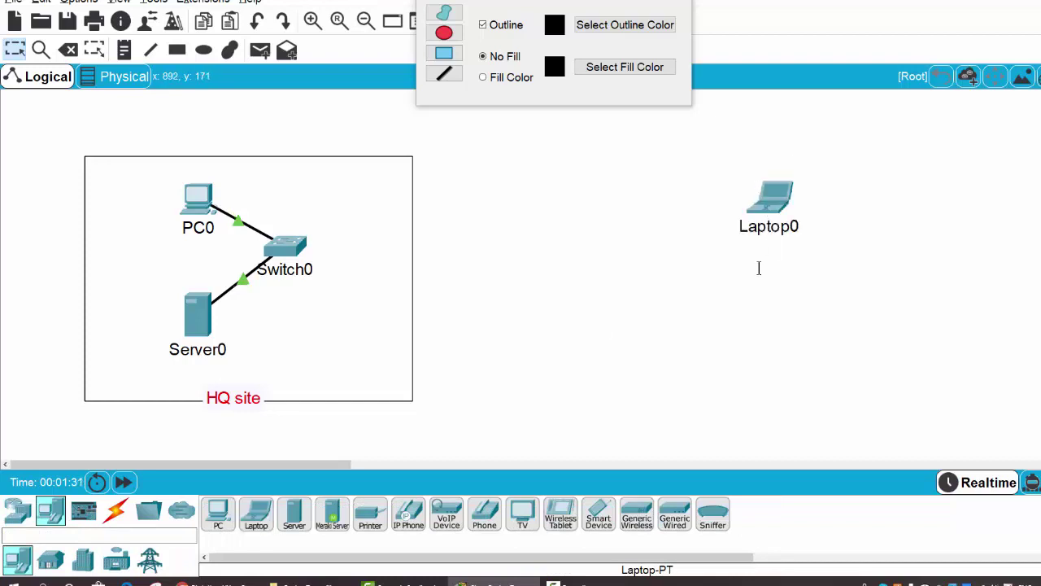
{"action": "left_click", "coordinate": [218, 514]}
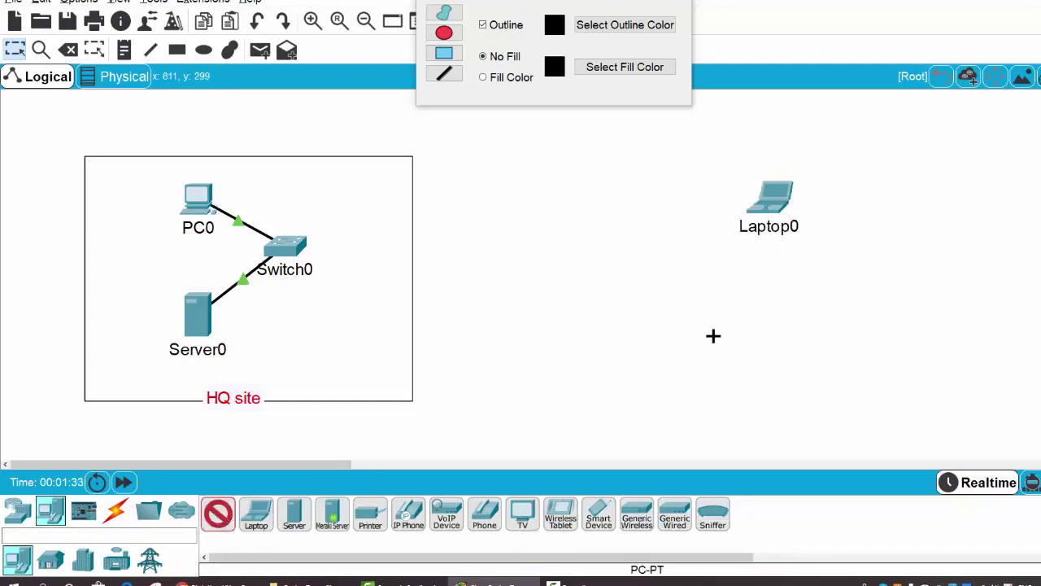
{"action": "left_click", "coordinate": [778, 304]}
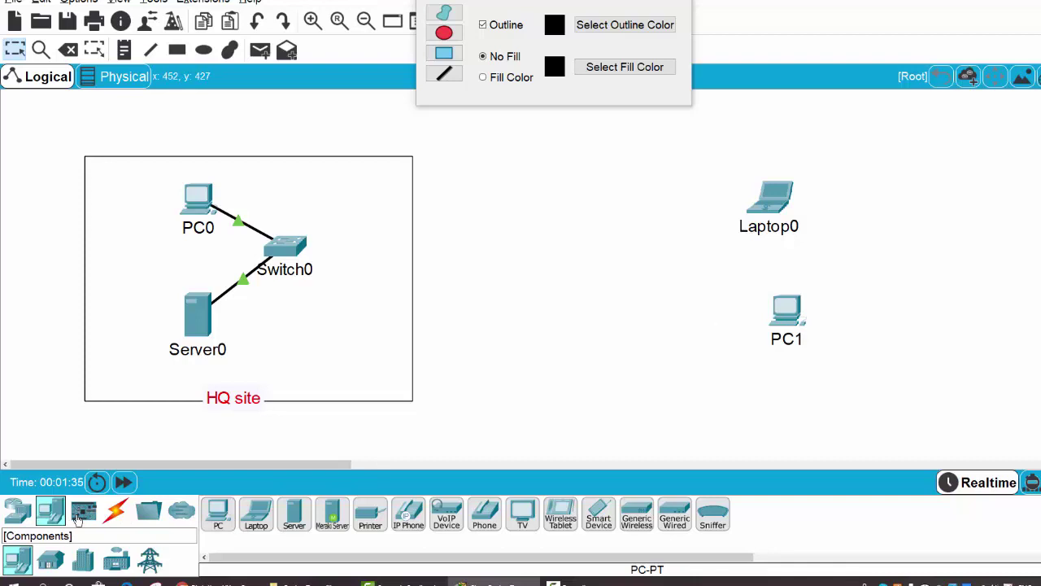
Step: Add a 2960 switch, Switch1, and arrange Laptop0 and PC1 around it
{"action": "left_click", "coordinate": [18, 511]}
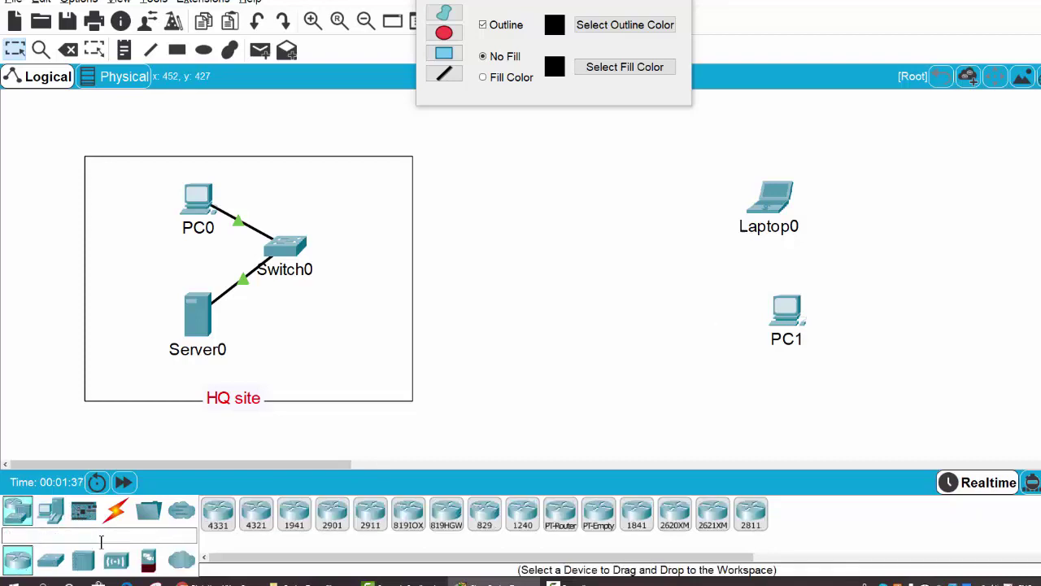
{"action": "left_click", "coordinate": [50, 561]}
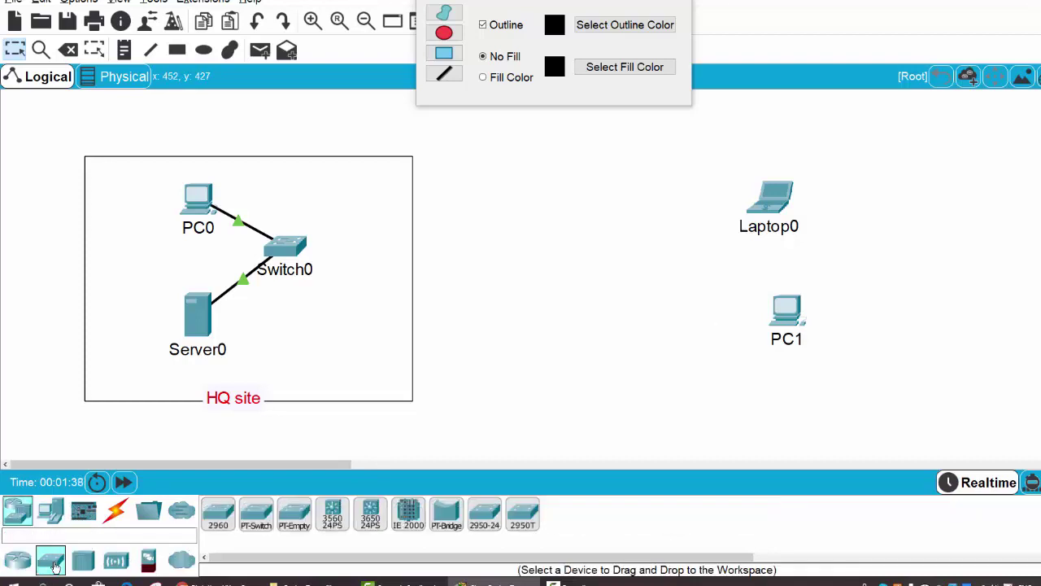
{"action": "left_click", "coordinate": [218, 513]}
{"action": "left_click", "coordinate": [701, 267]}
{"action": "left_click_drag", "start_coordinate": [775, 211], "coordinate": [799, 200]}
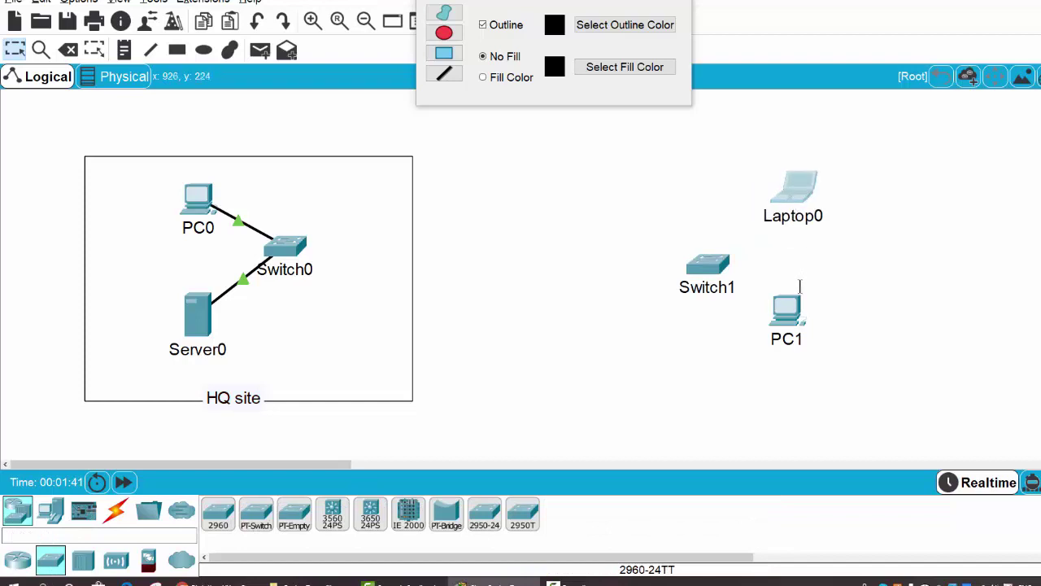
{"action": "left_click_drag", "start_coordinate": [786, 307], "coordinate": [802, 298]}
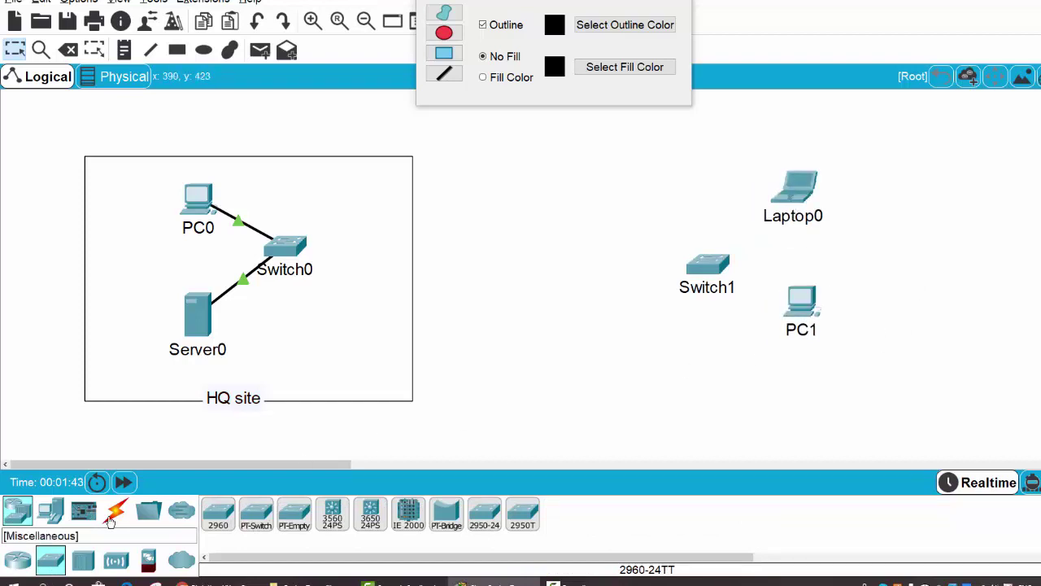
{"action": "left_click", "coordinate": [115, 511]}
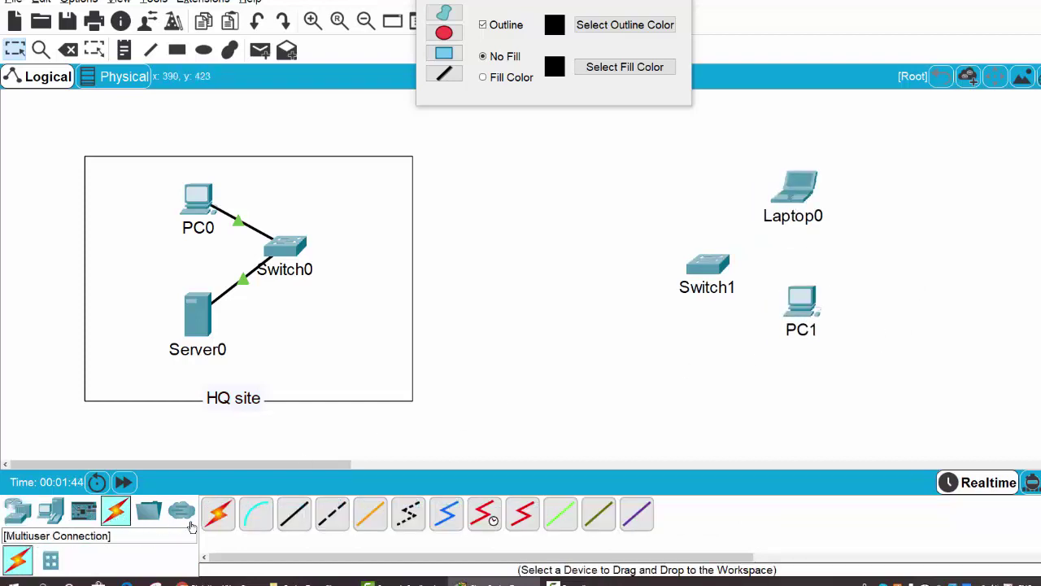
Step: Cable Laptop0 FastEthernet0 to Switch1 Fa0/1 with copper straight-through
{"action": "left_click", "coordinate": [293, 514]}
{"action": "left_click", "coordinate": [802, 211]}
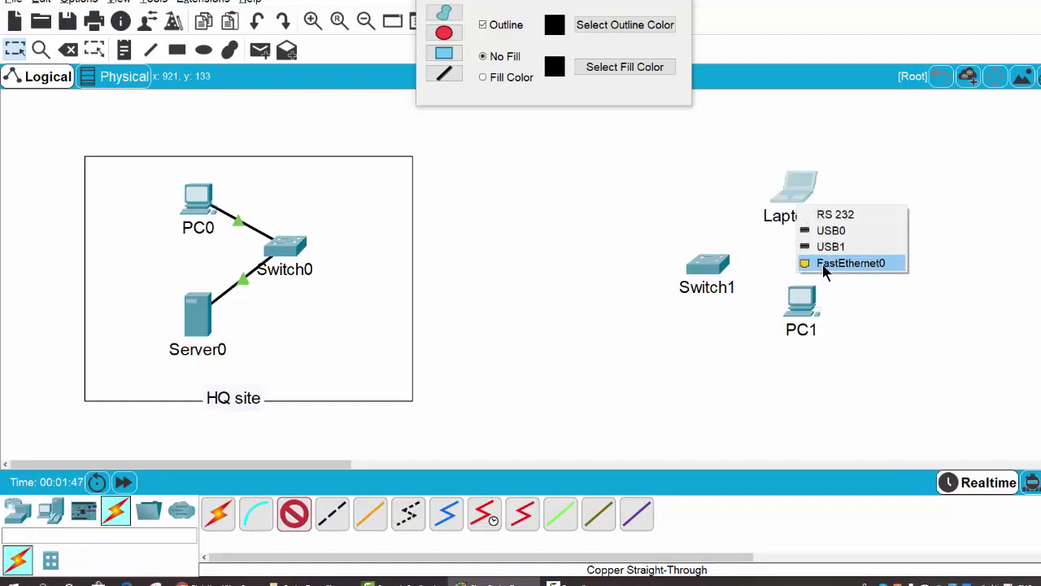
{"action": "left_click", "coordinate": [846, 263]}
{"action": "left_click", "coordinate": [707, 263]}
{"action": "left_click", "coordinate": [776, 5]}
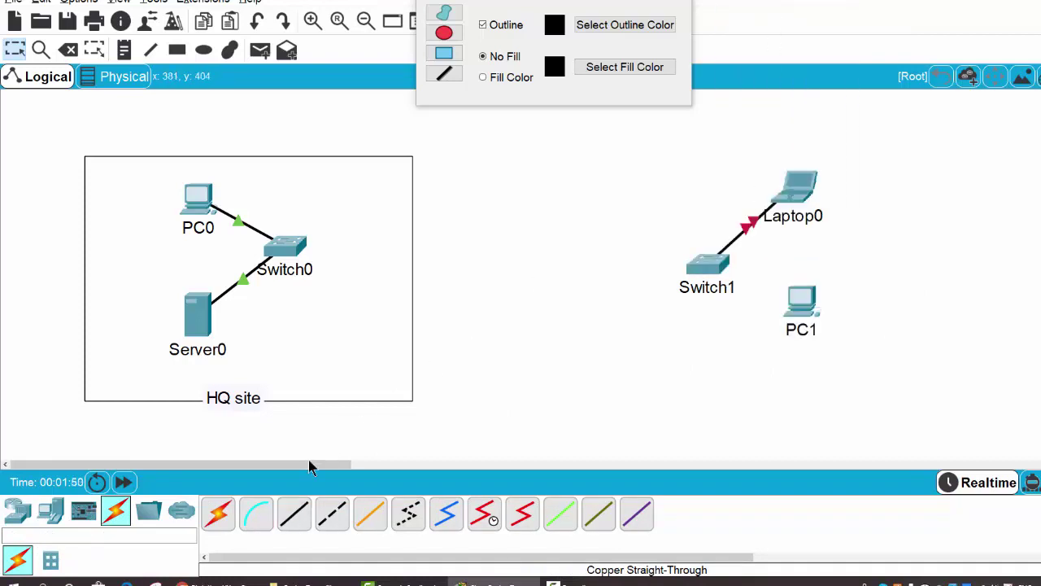
Step: Cable Switch1 Fa0/2 to PC1 FastEthernet0, then tidy Switch1, Laptop0 and PC1 positions
{"action": "left_click", "coordinate": [296, 516]}
{"action": "left_click", "coordinate": [706, 265]}
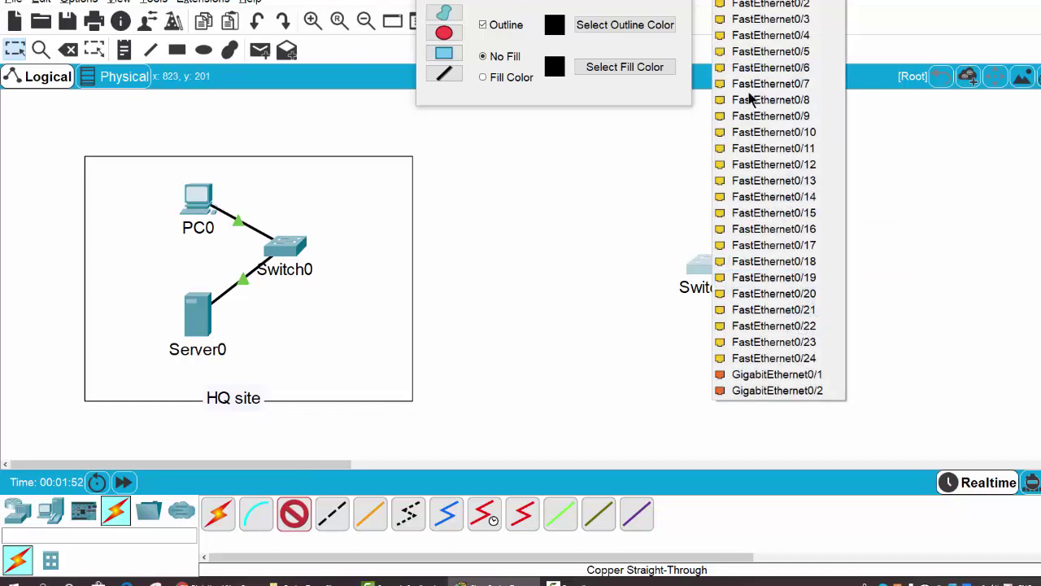
{"action": "left_click", "coordinate": [764, 7]}
{"action": "left_click", "coordinate": [800, 294]}
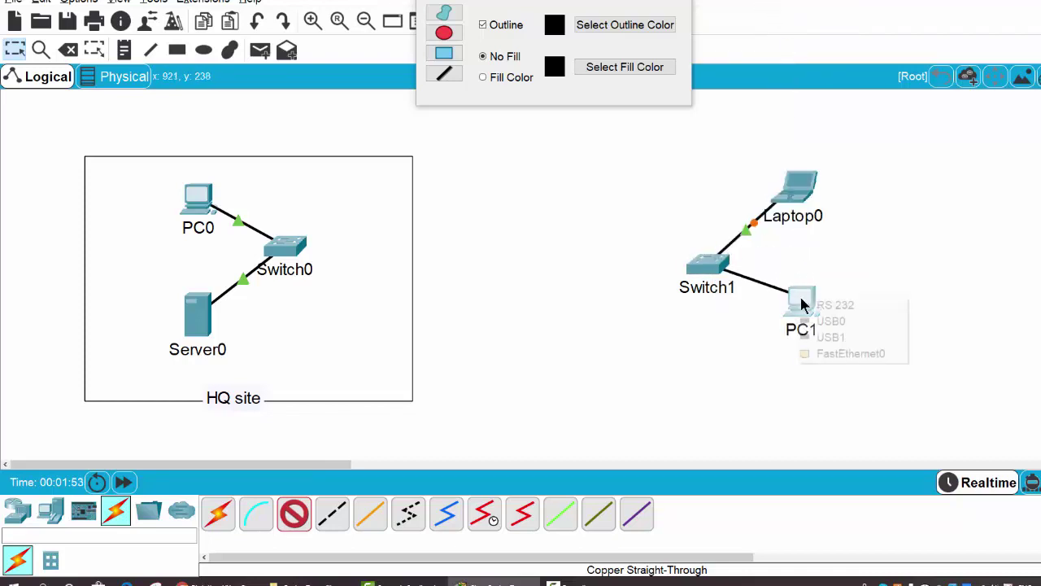
{"action": "left_click", "coordinate": [851, 354]}
{"action": "left_click_drag", "start_coordinate": [706, 262], "coordinate": [685, 248]}
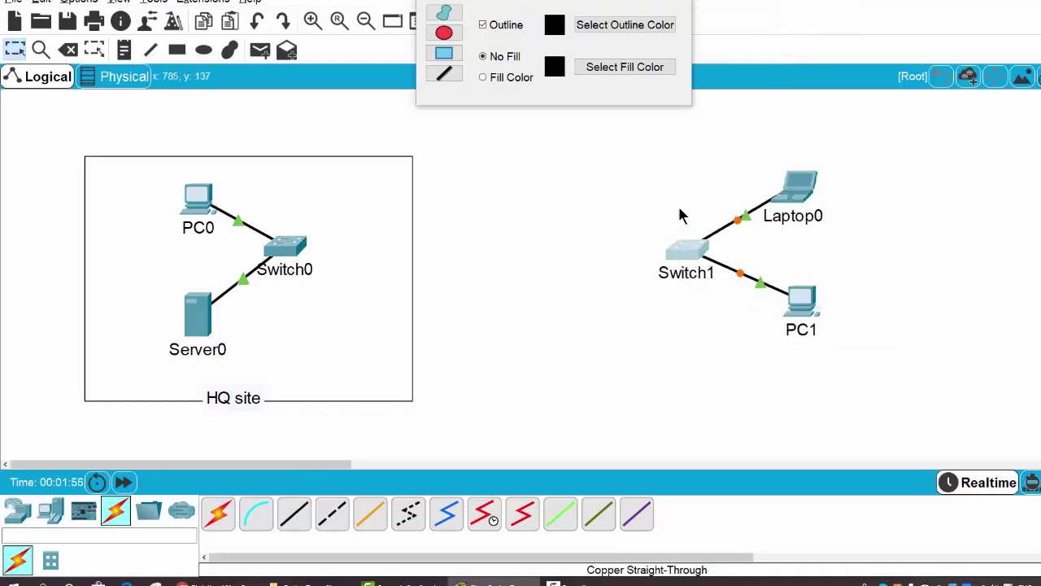
{"action": "left_click_drag", "start_coordinate": [809, 189], "coordinate": [813, 201]}
{"action": "left_click_drag", "start_coordinate": [798, 291], "coordinate": [798, 302]}
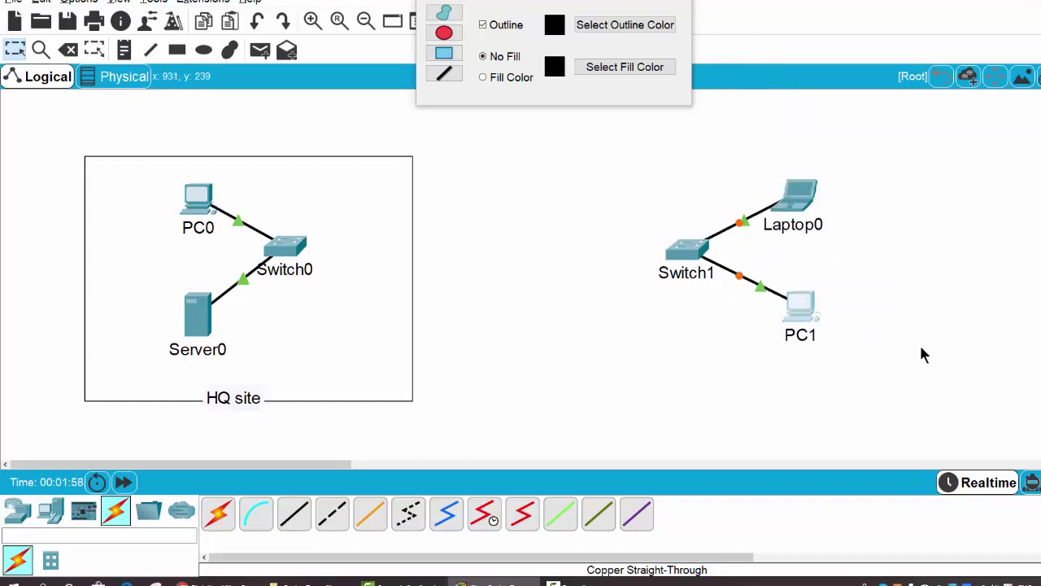
Step: Place a WRT300N wireless router, Wireless Router0, above Switch1
{"action": "left_click", "coordinate": [47, 512]}
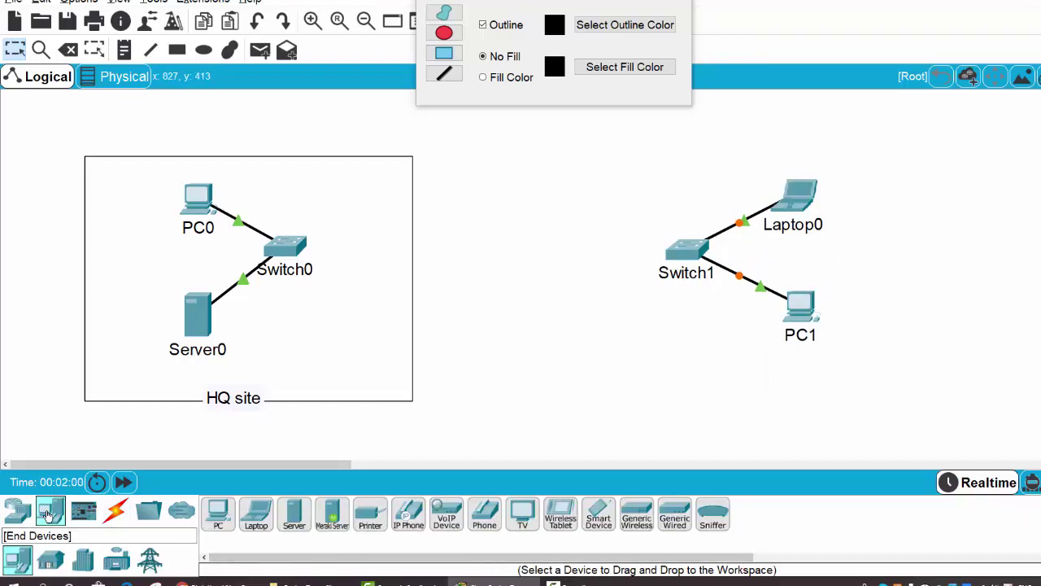
{"action": "left_click", "coordinate": [17, 511]}
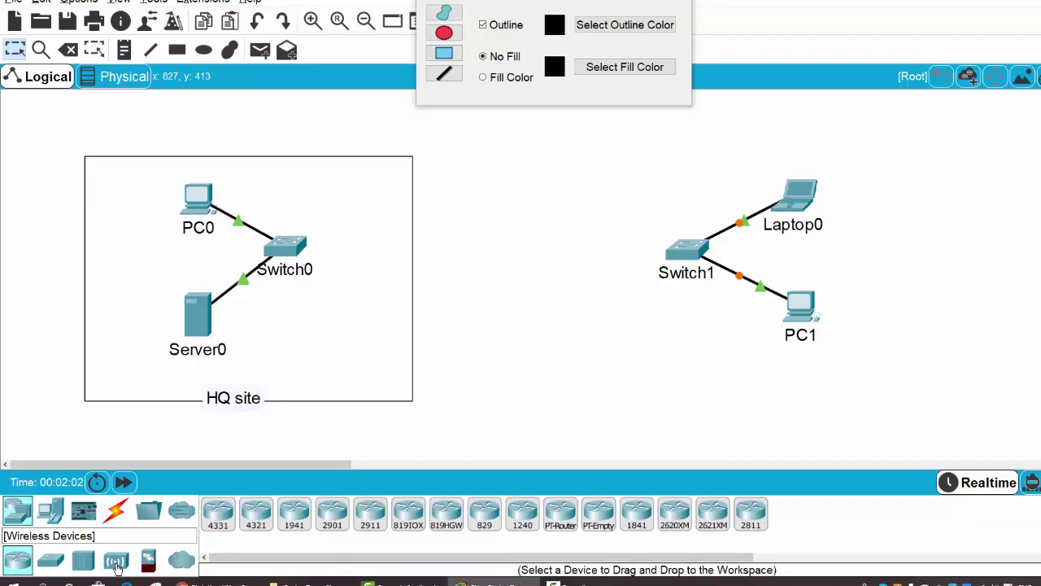
{"action": "left_click", "coordinate": [117, 561]}
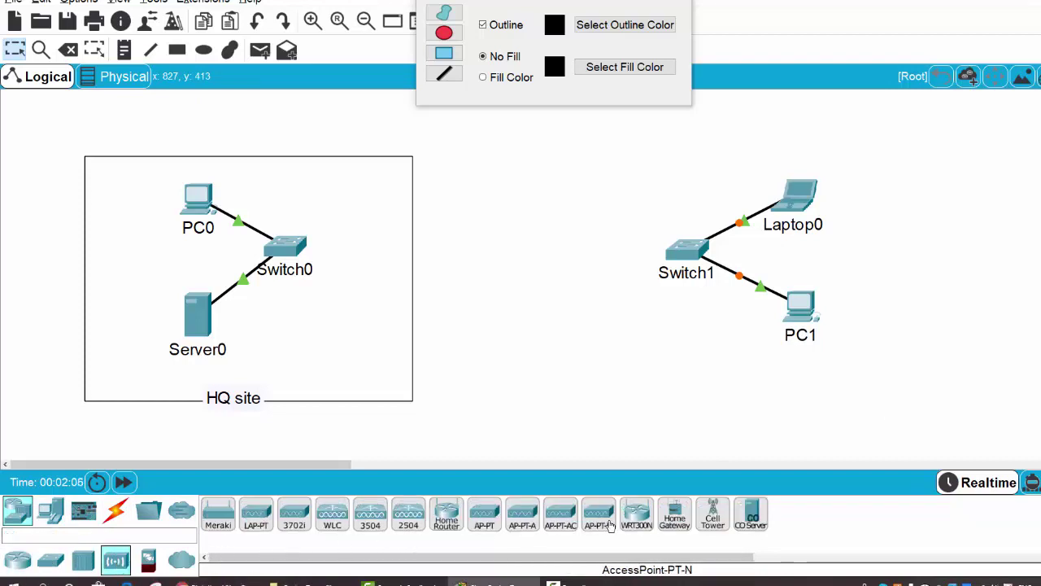
{"action": "left_click", "coordinate": [637, 518]}
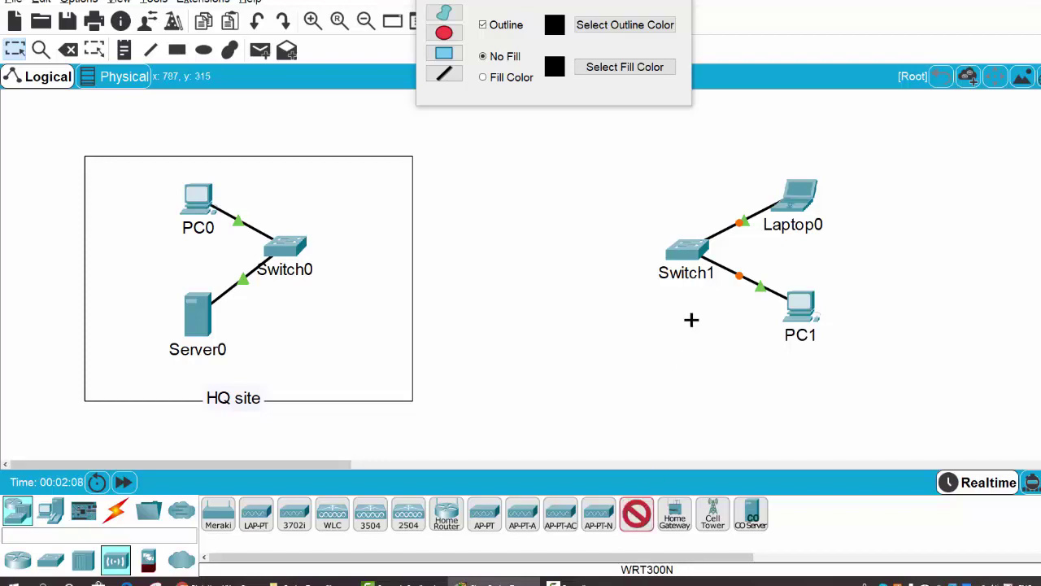
{"action": "left_click", "coordinate": [671, 161]}
{"action": "left_click_drag", "start_coordinate": [808, 201], "coordinate": [824, 206]}
Step: Add Smartphone0 above Laptop0 and rearrange Laptop0, Switch1 and the router
{"action": "left_click", "coordinate": [50, 512]}
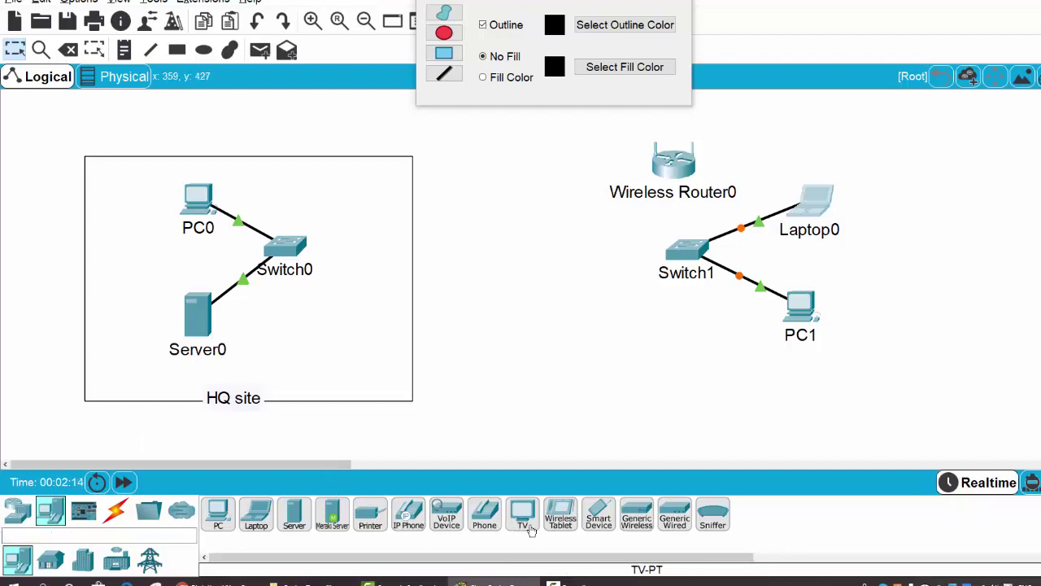
{"action": "left_click", "coordinate": [593, 523]}
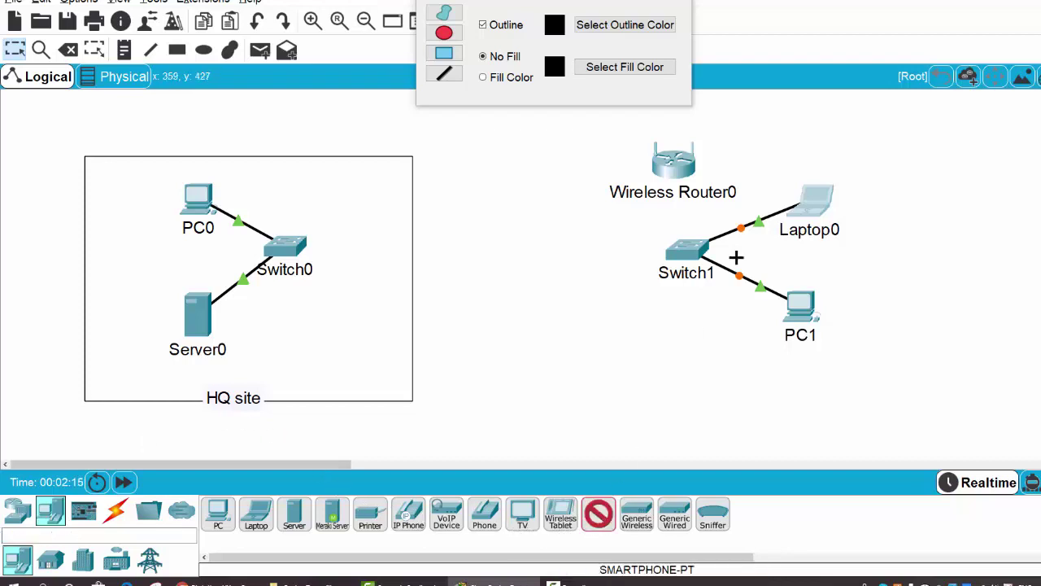
{"action": "left_click", "coordinate": [788, 140]}
{"action": "left_click_drag", "start_coordinate": [818, 213], "coordinate": [824, 228]}
{"action": "left_click_drag", "start_coordinate": [688, 249], "coordinate": [669, 251]}
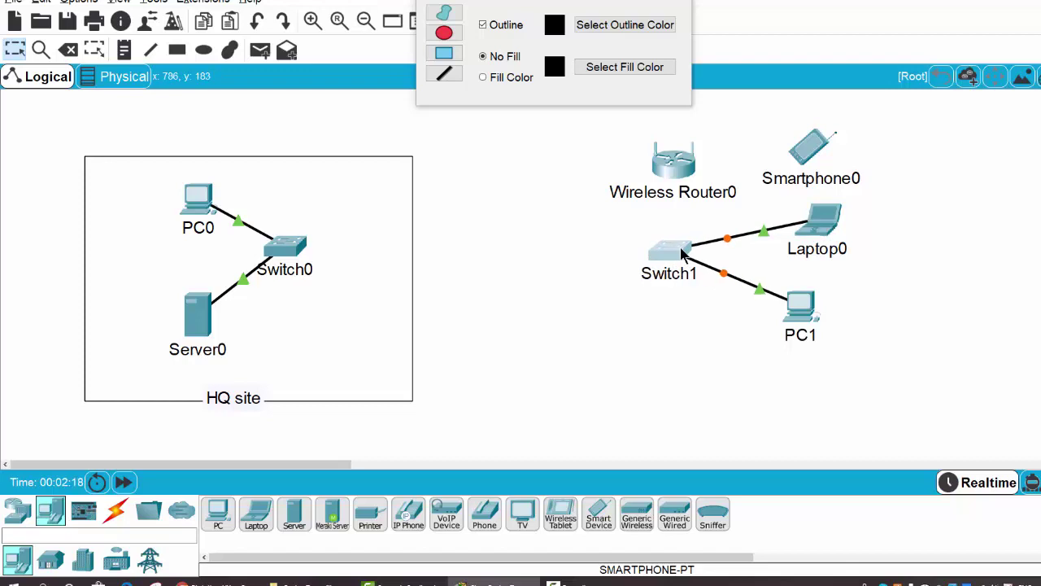
{"action": "left_click_drag", "start_coordinate": [675, 175], "coordinate": [663, 174]}
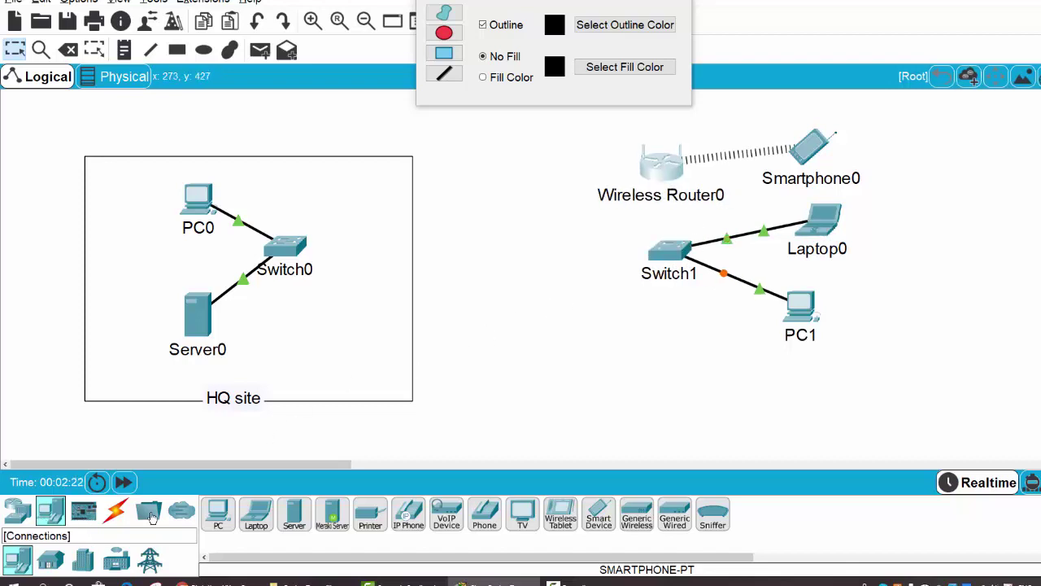
Step: Cable Wireless Router0 Ethernet 1 to Switch1 Fa0/3 with copper straight-through
{"action": "left_click", "coordinate": [118, 515]}
{"action": "left_click", "coordinate": [293, 514]}
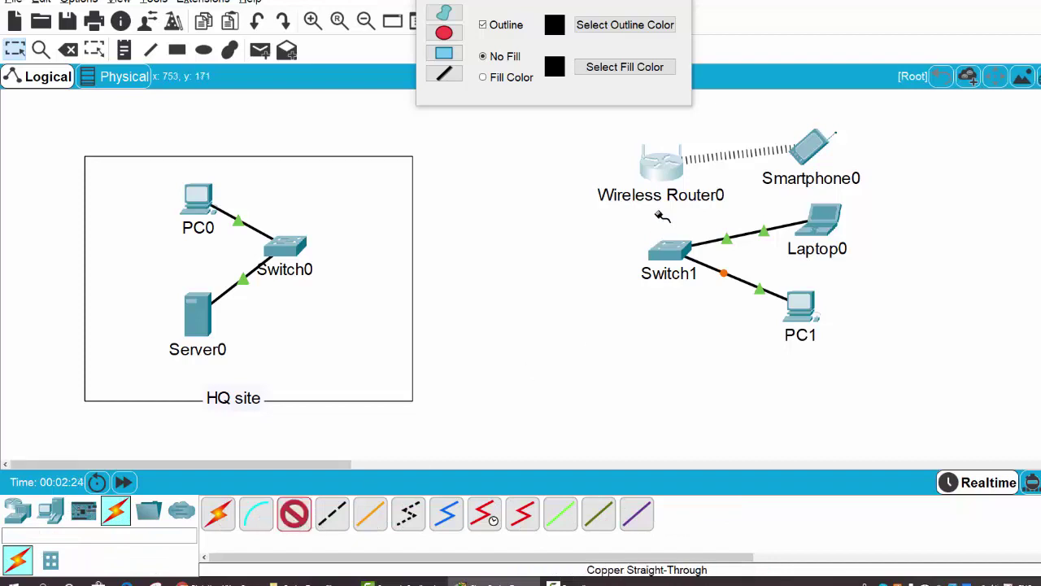
{"action": "left_click", "coordinate": [661, 168]}
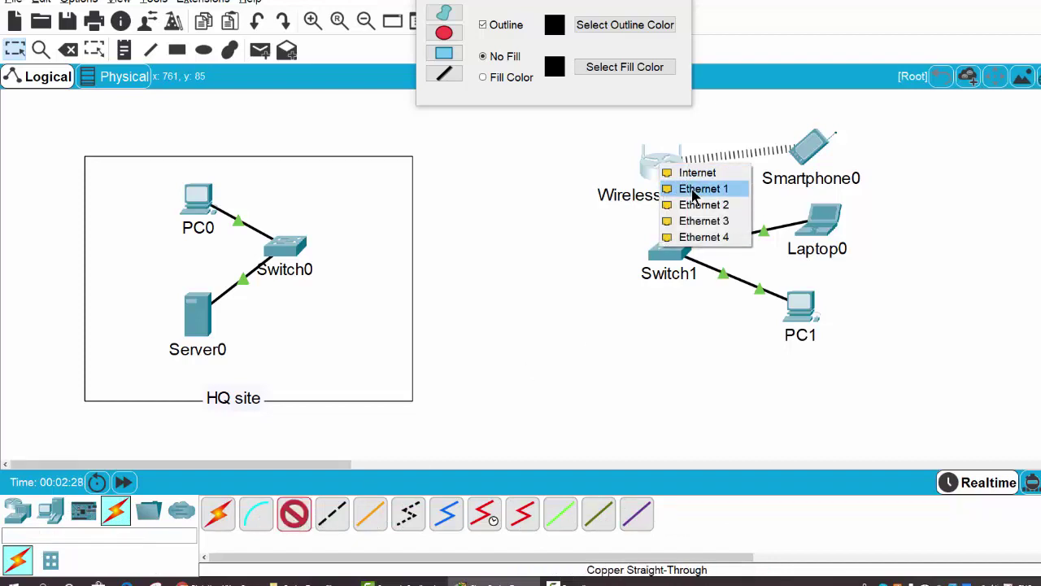
{"action": "left_click", "coordinate": [693, 189]}
{"action": "left_click", "coordinate": [669, 248]}
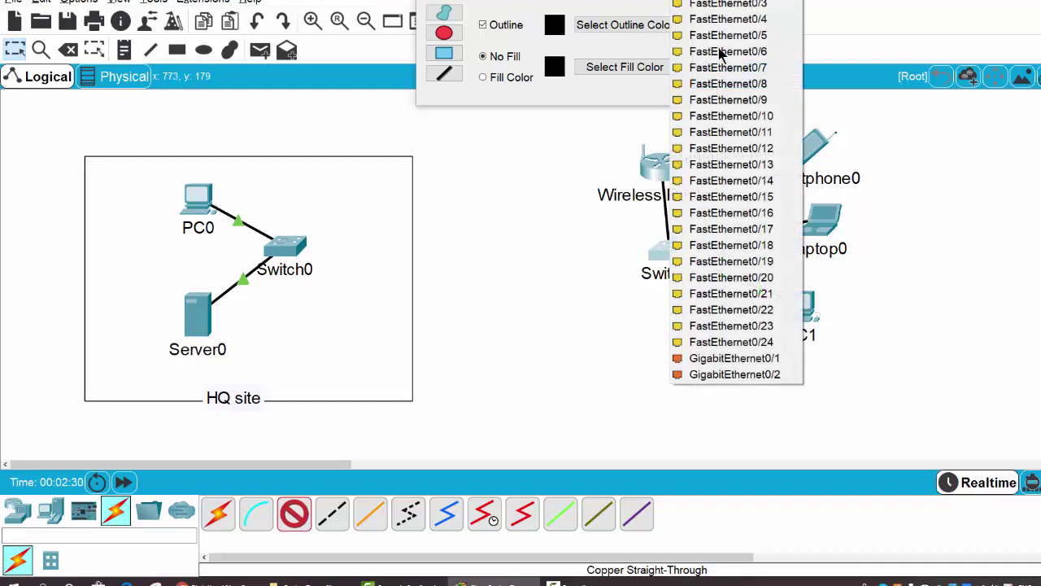
{"action": "left_click", "coordinate": [726, 5]}
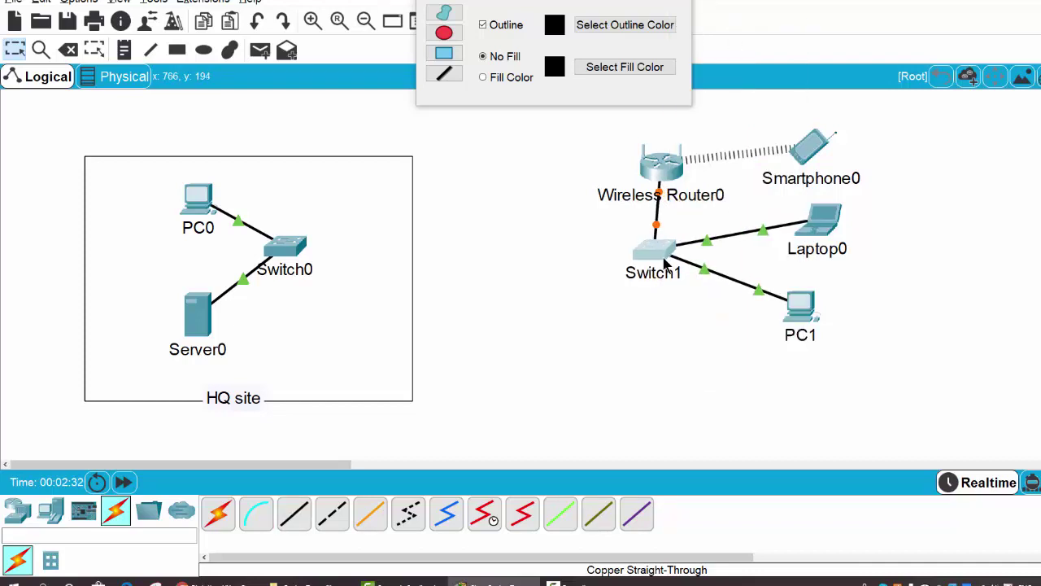
Step: Select the whole right-hand network and move it down and left
{"action": "left_click_drag", "start_coordinate": [665, 264], "coordinate": [671, 261]}
{"action": "left_click_drag", "start_coordinate": [584, 134], "coordinate": [879, 370]}
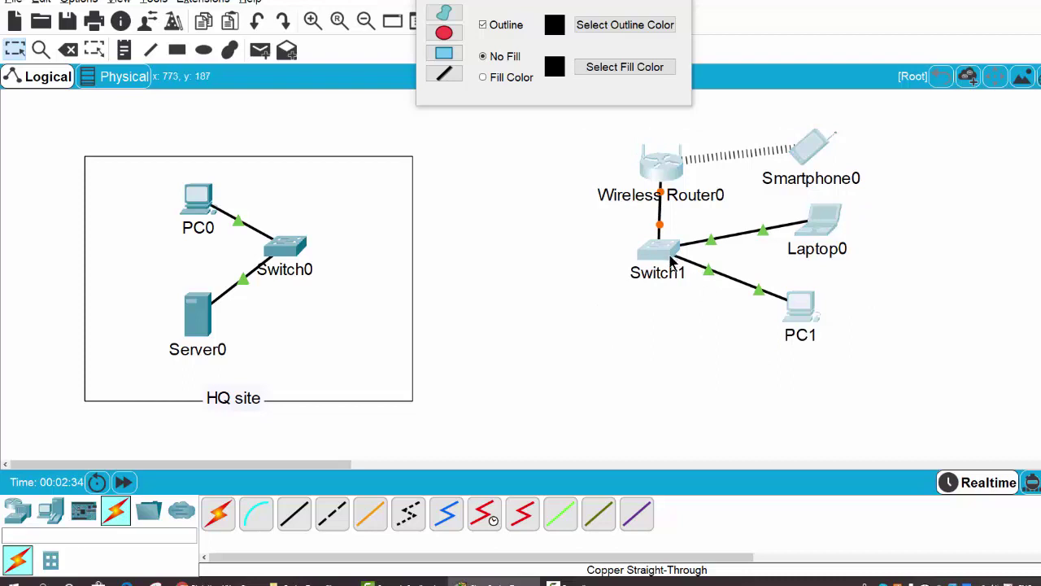
{"action": "left_click_drag", "start_coordinate": [672, 260], "coordinate": [634, 304]}
Step: Draw a rectangle enclosing the right-hand wireless router network
{"action": "left_click", "coordinate": [858, 297]}
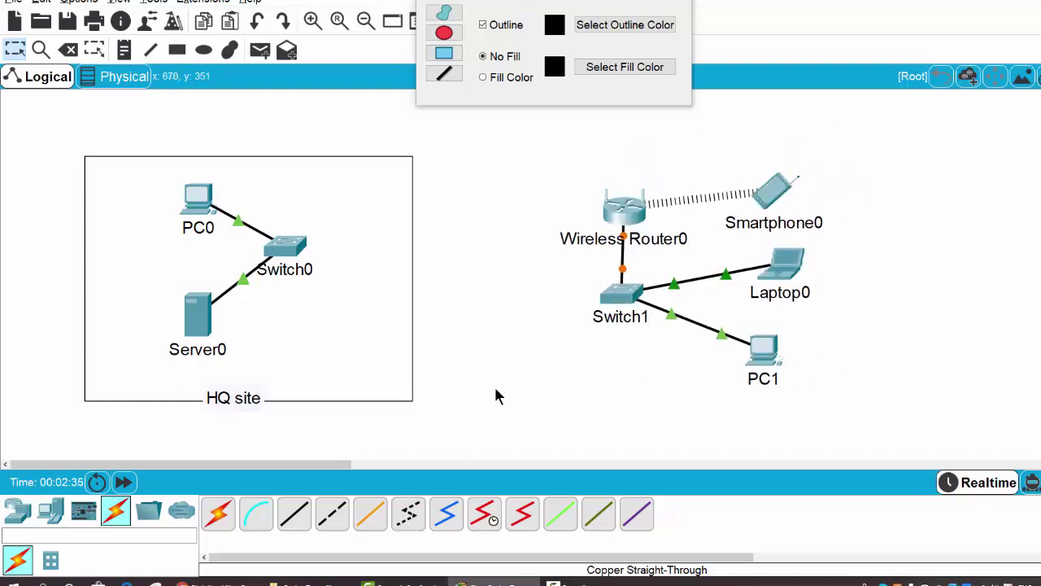
{"action": "left_click", "coordinate": [173, 54]}
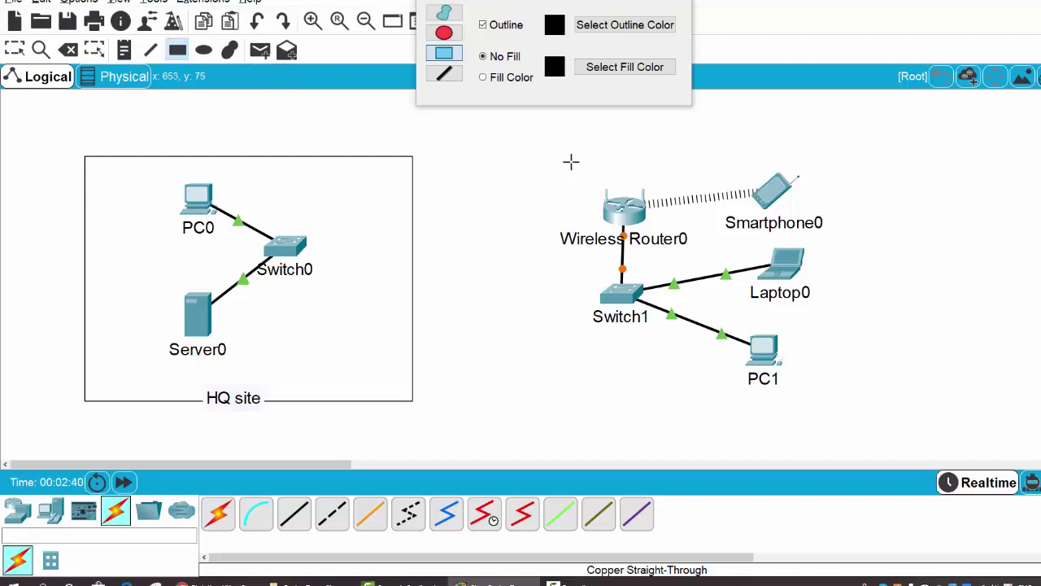
{"action": "left_click_drag", "start_coordinate": [564, 153], "coordinate": [899, 398]}
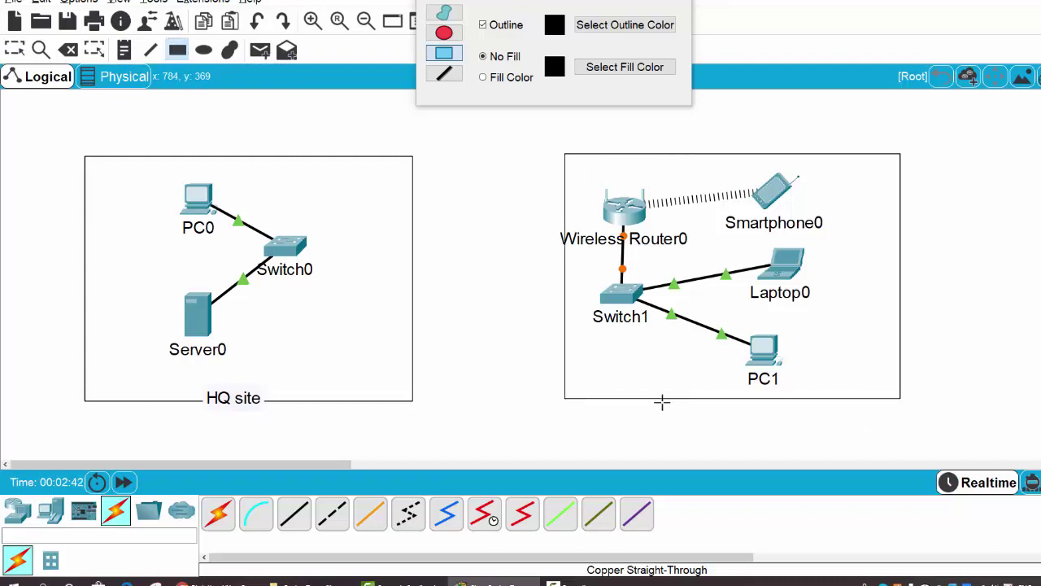
Step: Add a 'Branch site' note below PC1 on the box edge, then nudge Switch1 and Wireless Router0 up
{"action": "left_click", "coordinate": [129, 56]}
{"action": "left_click", "coordinate": [871, 173]}
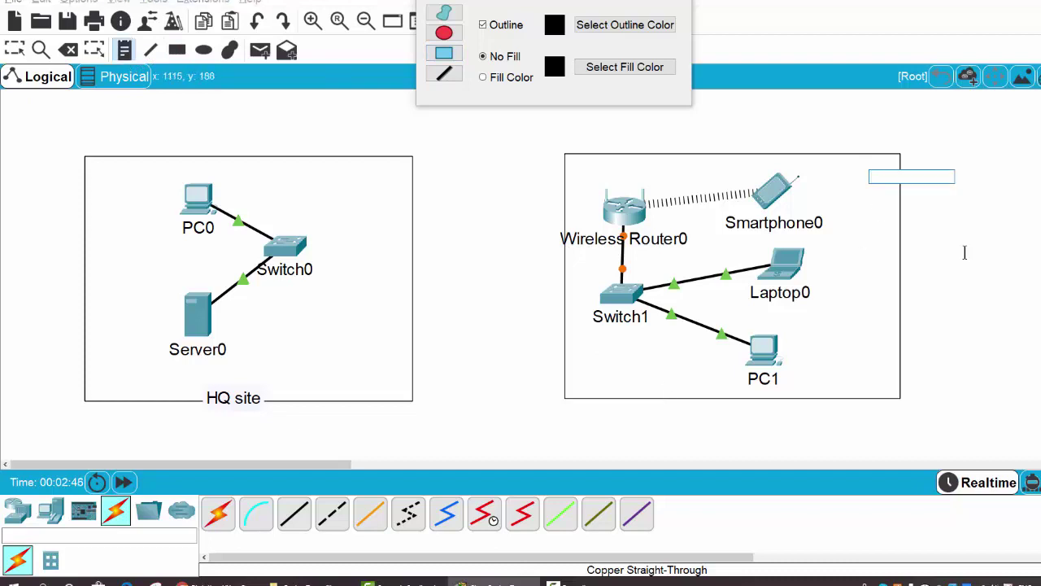
{"action": "type", "text": "Branch site"}
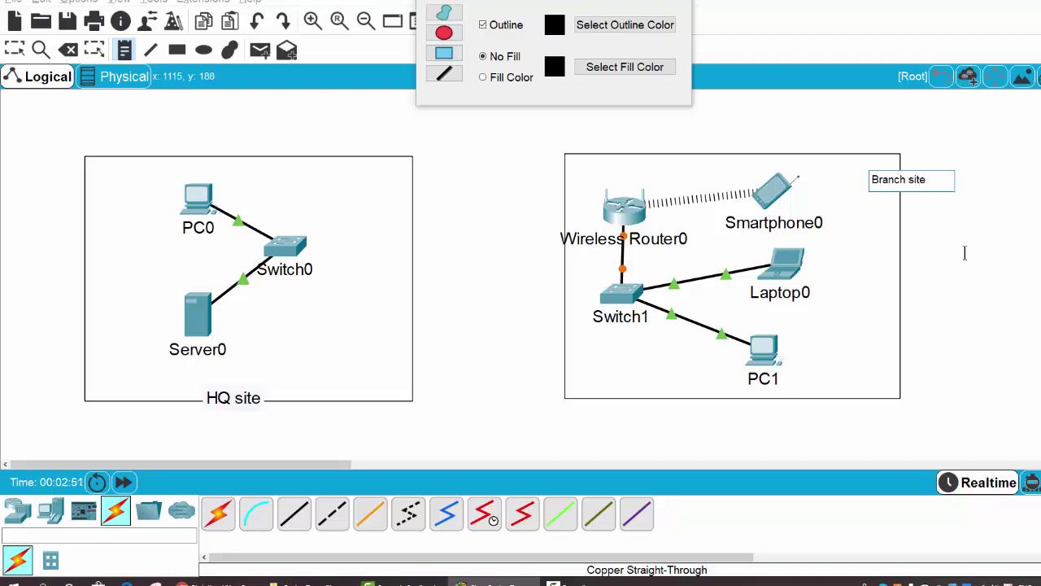
{"action": "left_click", "coordinate": [968, 254]}
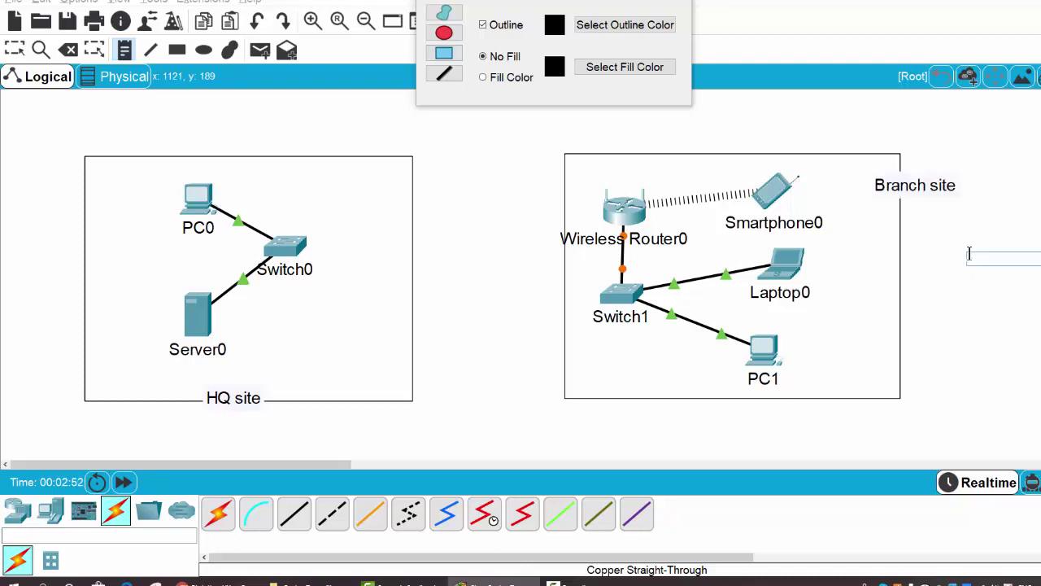
{"action": "left_click", "coordinate": [928, 186]}
{"action": "key", "text": "Escape"}
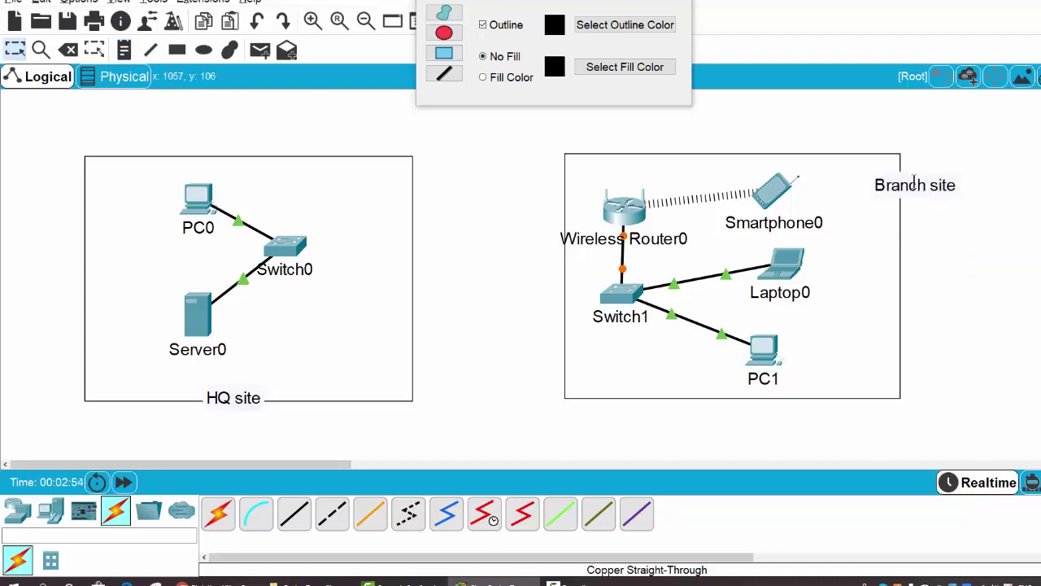
{"action": "left_click_drag", "start_coordinate": [911, 187], "coordinate": [739, 401]}
{"action": "left_click", "coordinate": [980, 302]}
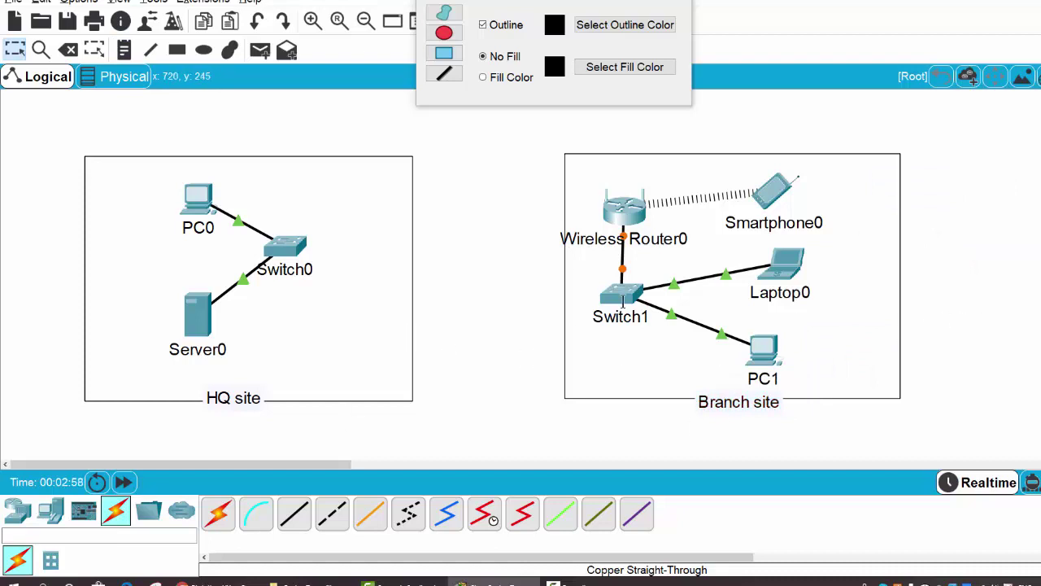
{"action": "left_click_drag", "start_coordinate": [623, 301], "coordinate": [621, 293]}
{"action": "left_click_drag", "start_coordinate": [622, 213], "coordinate": [622, 205]}
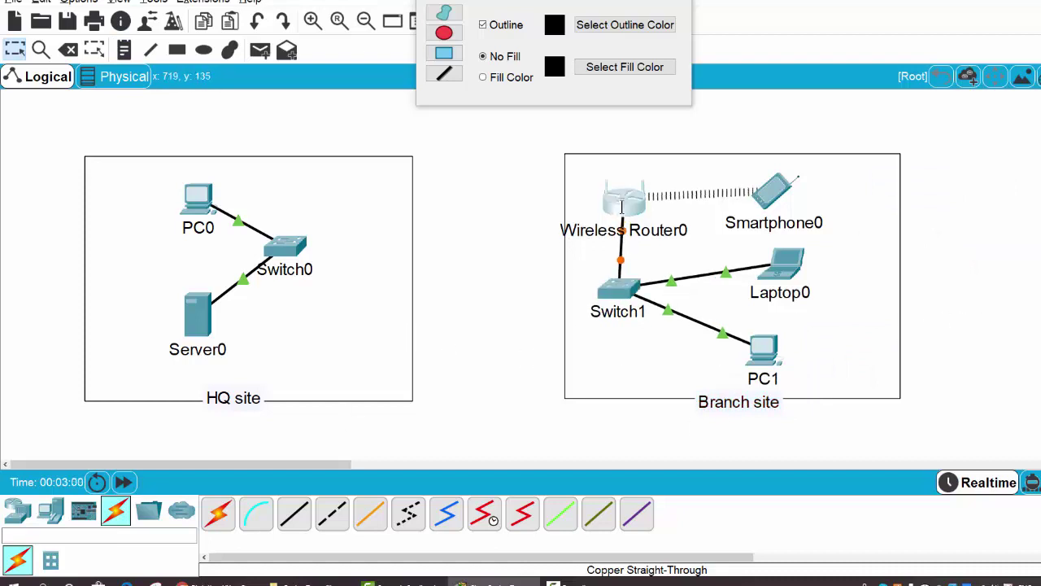
Step: Place an ISR4331 router, Router0, beside the HQ site box
{"action": "left_click", "coordinate": [17, 510]}
{"action": "left_click", "coordinate": [218, 514]}
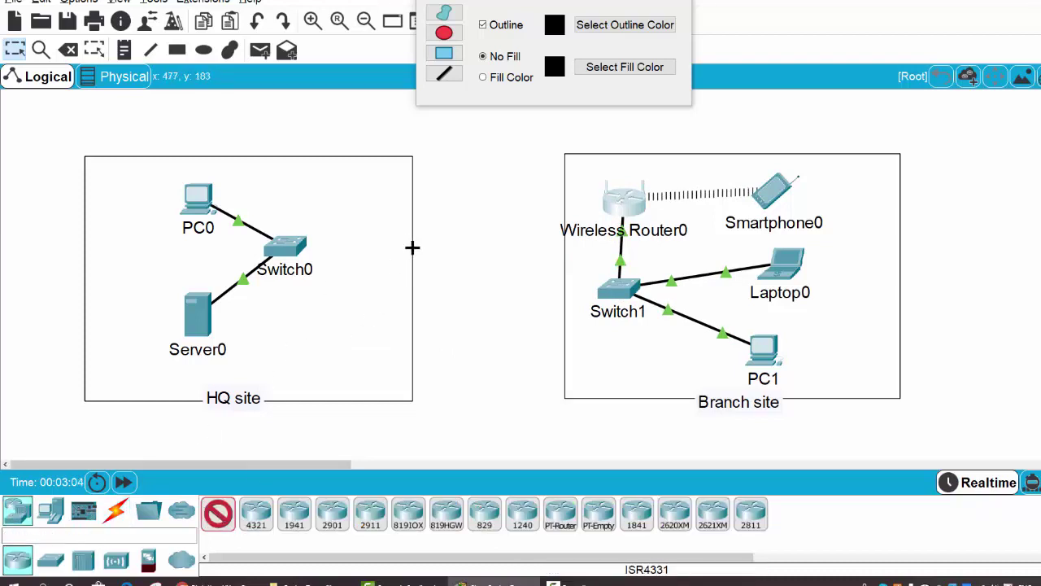
{"action": "left_click", "coordinate": [412, 247]}
{"action": "left_click_drag", "start_coordinate": [425, 259], "coordinate": [414, 240]}
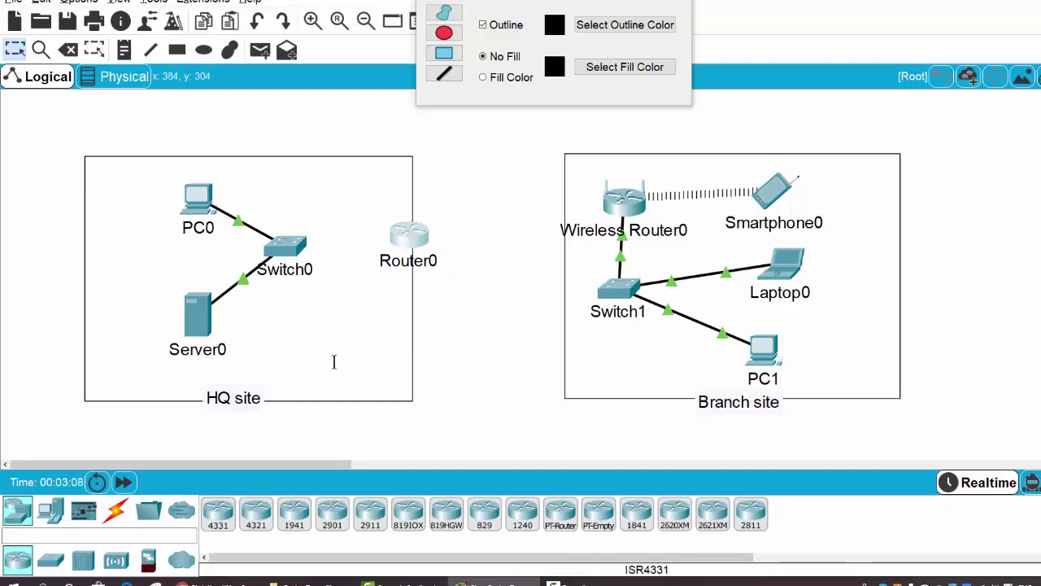
Step: Place a second ISR4331, Router1, inside Branch site left of Switch1
{"action": "left_click", "coordinate": [228, 521]}
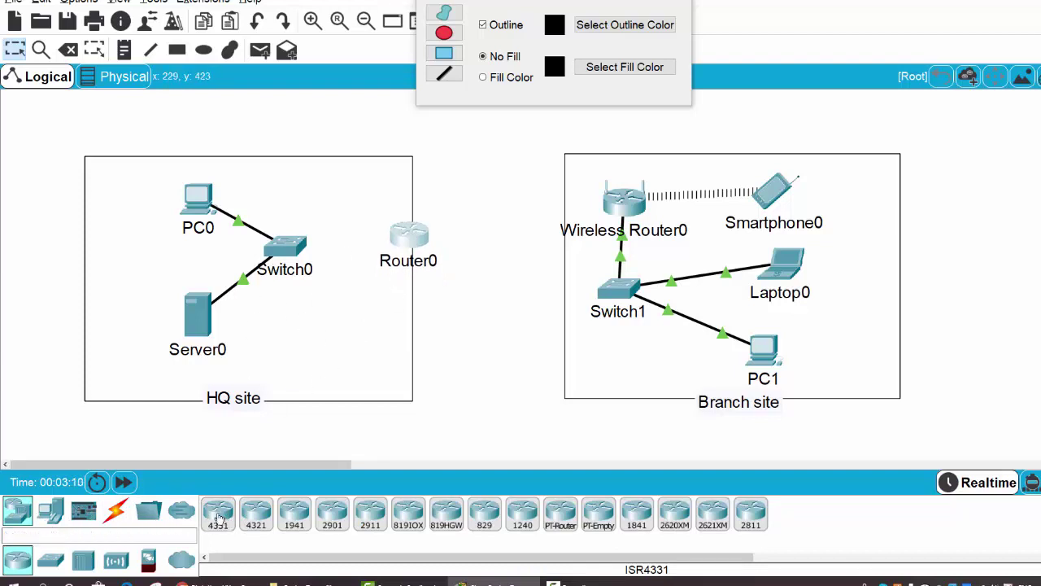
{"action": "left_click", "coordinate": [567, 294]}
{"action": "left_click_drag", "start_coordinate": [567, 295], "coordinate": [557, 286]}
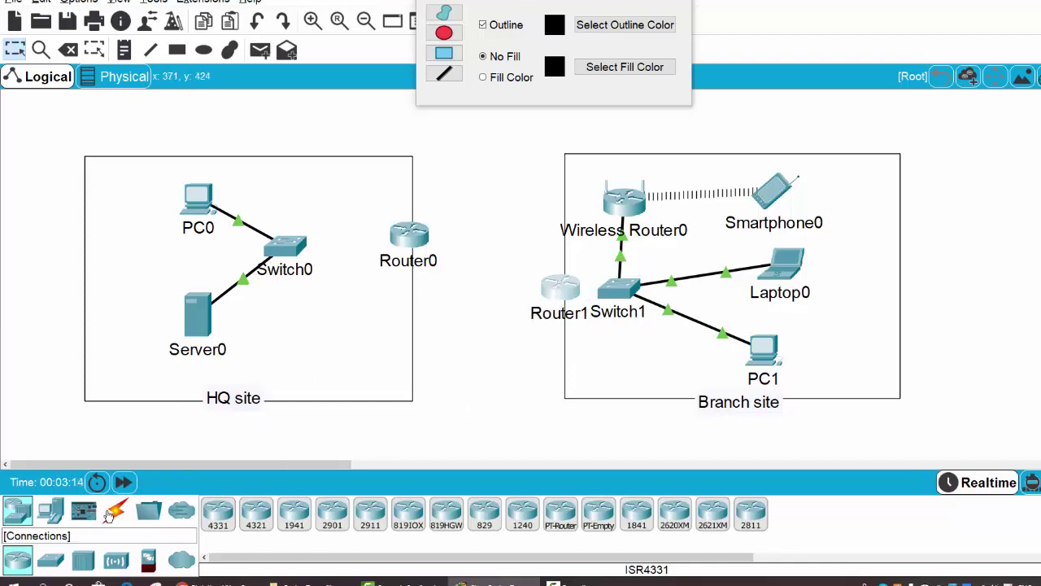
Step: Cable Switch0 to Router0's GigabitEthernet0/0 with a copper straight-through cable
{"action": "left_click", "coordinate": [116, 510]}
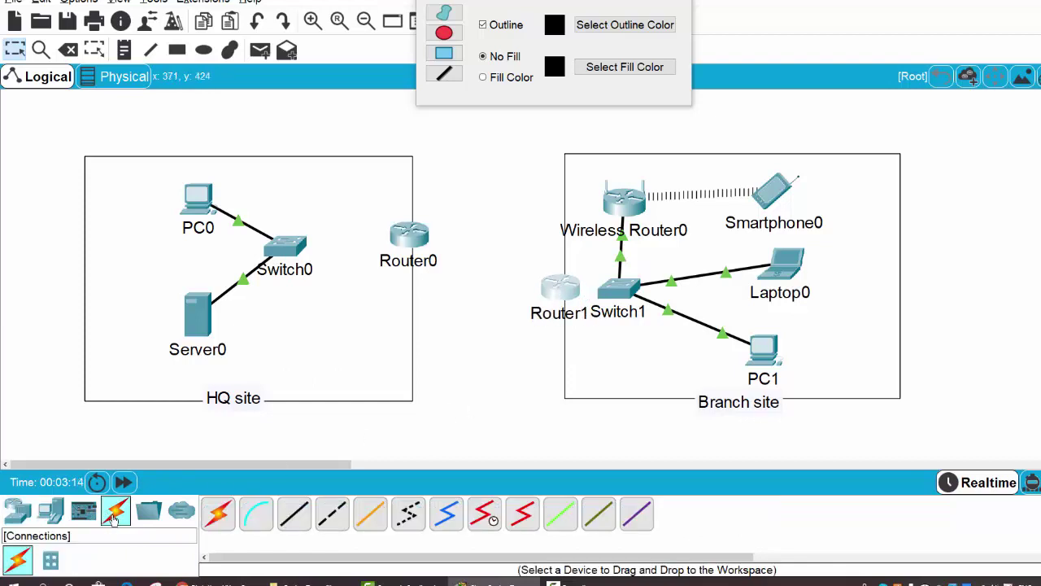
{"action": "left_click", "coordinate": [297, 503]}
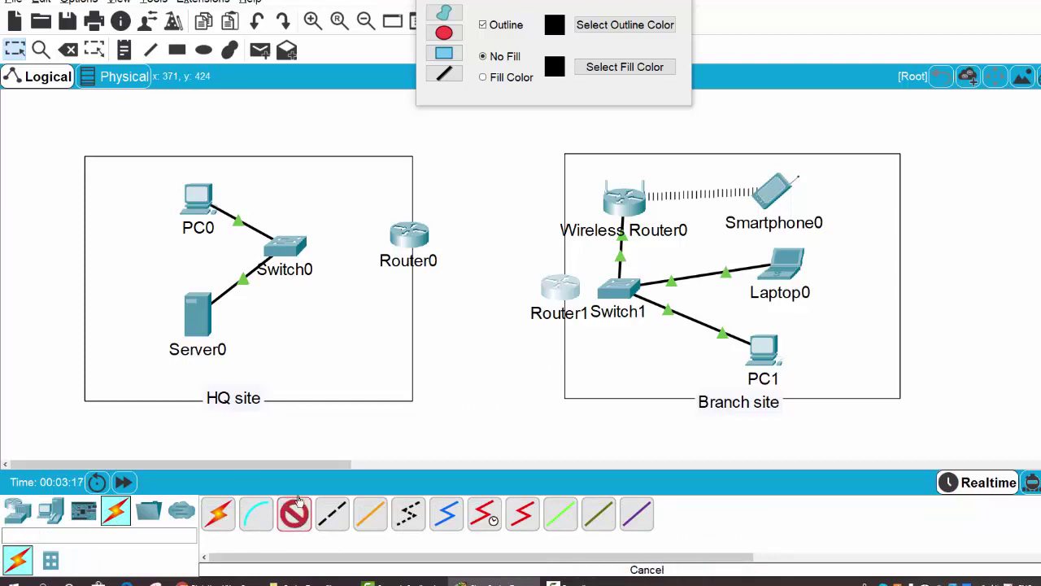
{"action": "left_click", "coordinate": [293, 246]}
{"action": "left_click", "coordinate": [344, 7]}
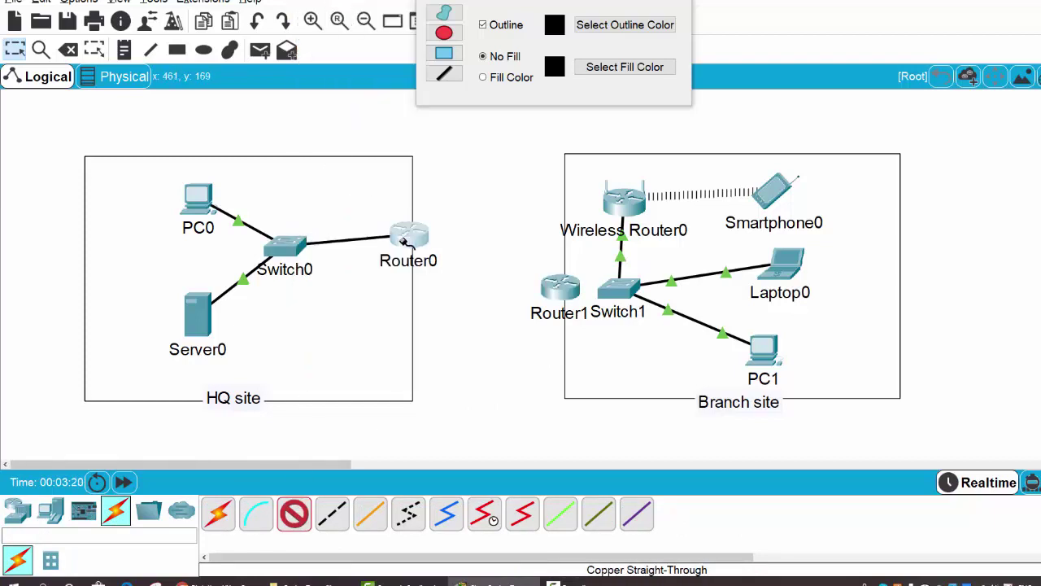
{"action": "left_click", "coordinate": [399, 234]}
{"action": "left_click", "coordinate": [439, 297]}
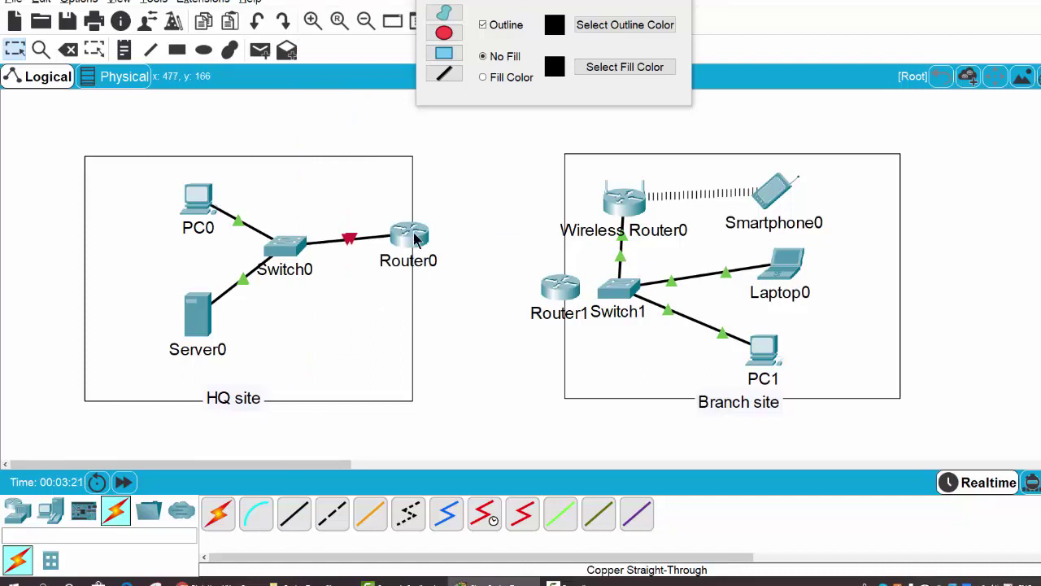
{"action": "left_click_drag", "start_coordinate": [415, 237], "coordinate": [418, 250]}
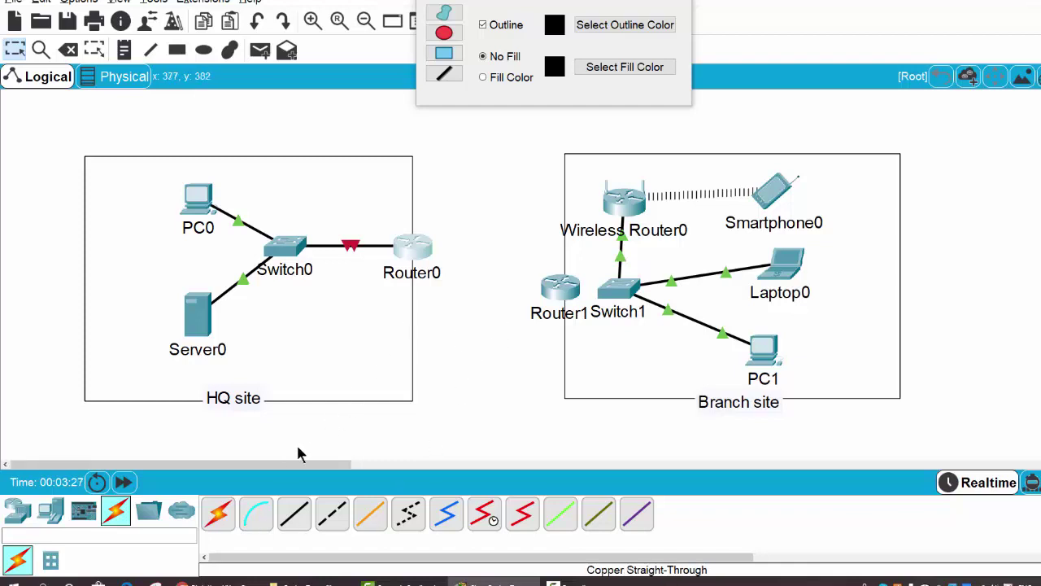
Step: Link Router1 to Switch1 using an automatic connection
{"action": "left_click", "coordinate": [229, 516]}
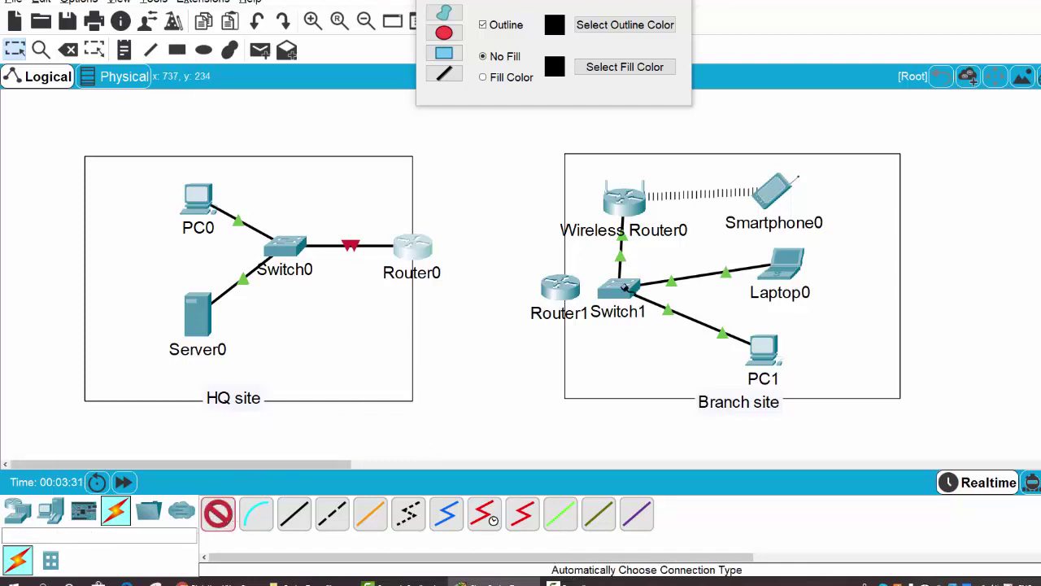
{"action": "left_click", "coordinate": [562, 288]}
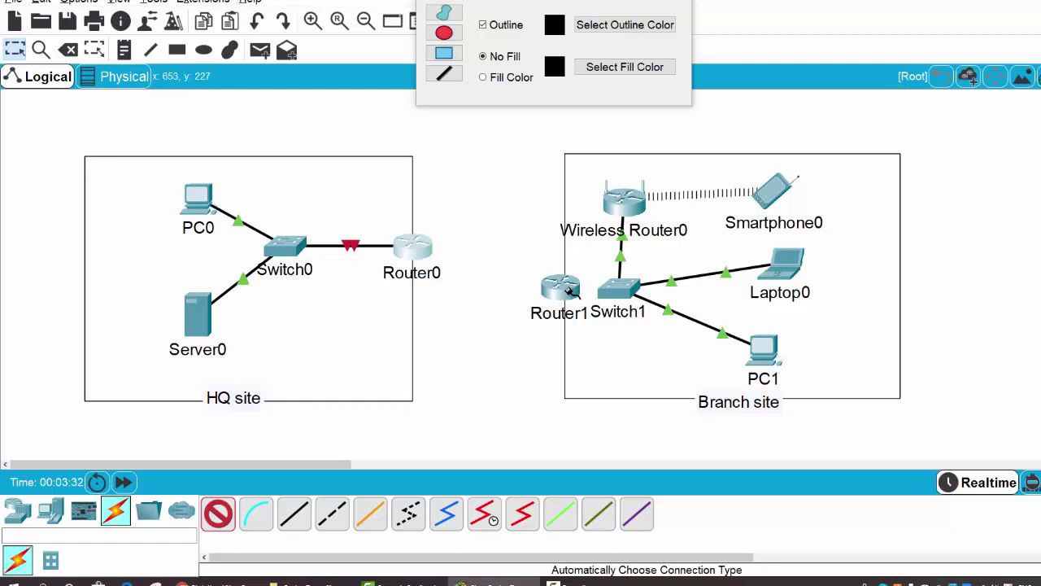
{"action": "left_click", "coordinate": [612, 291]}
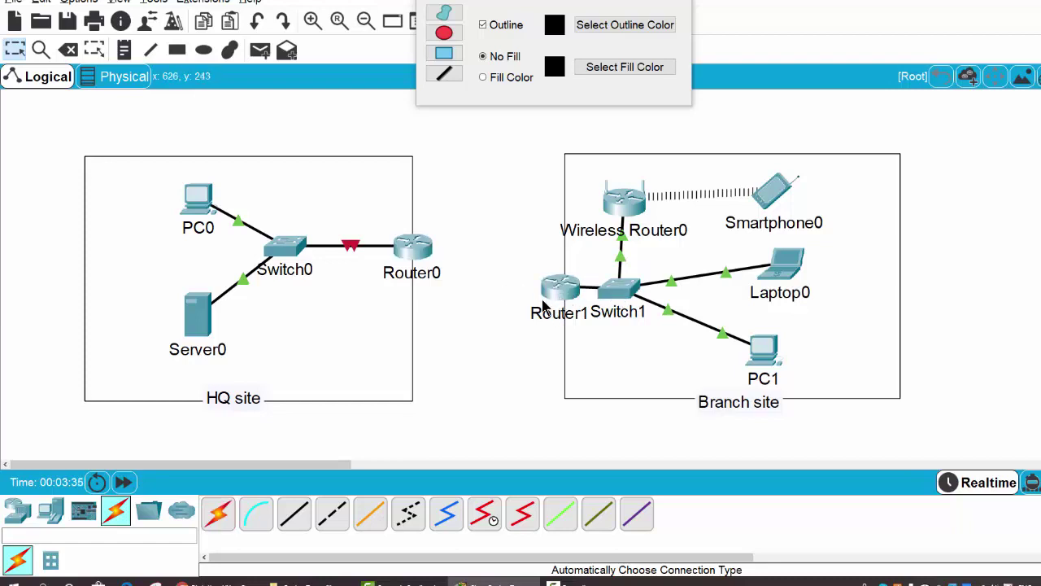
{"action": "left_click", "coordinate": [218, 514]}
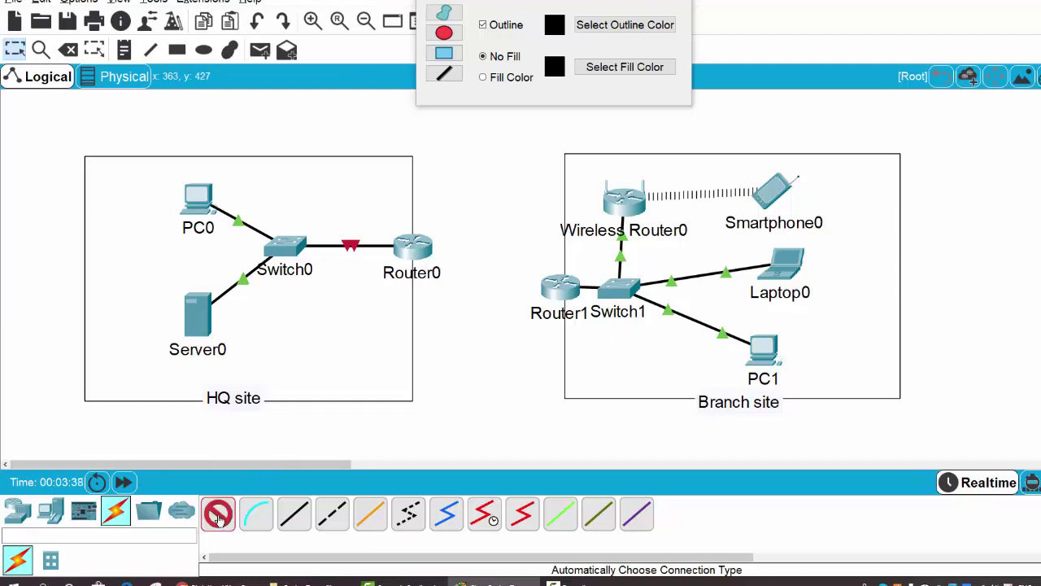
Step: Connect Router0 Gi0/0/1 to Router1 Gi0/0/1 with a copper cross-over cable
{"action": "left_click", "coordinate": [324, 522]}
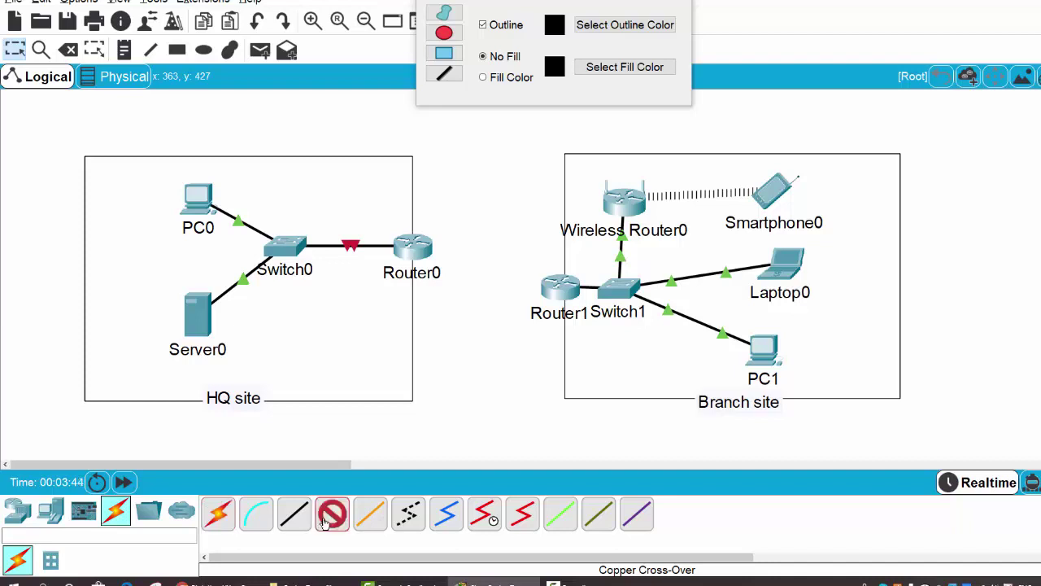
{"action": "left_click", "coordinate": [424, 248]}
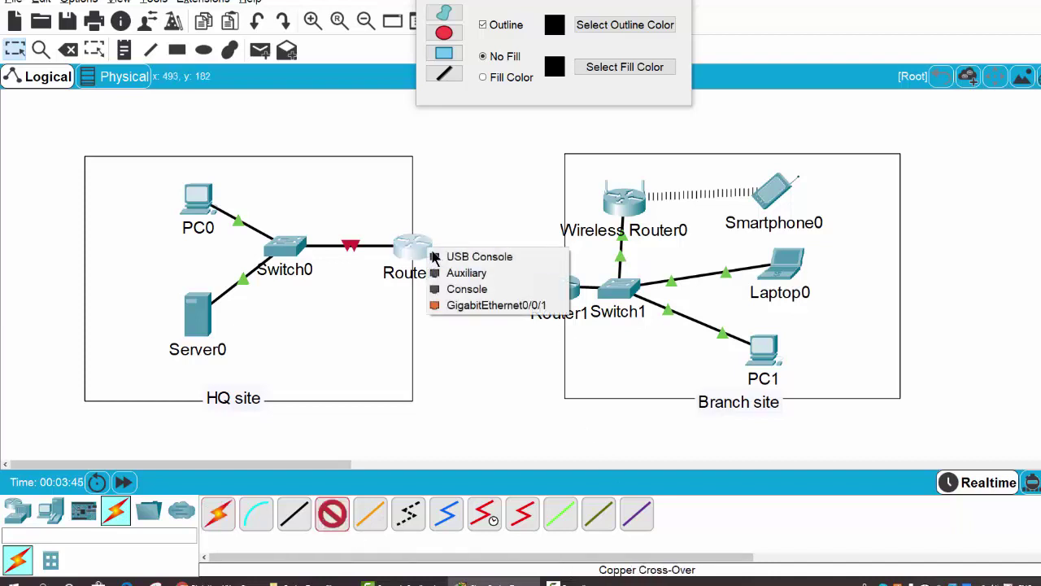
{"action": "left_click", "coordinate": [474, 307]}
{"action": "left_click", "coordinate": [556, 289]}
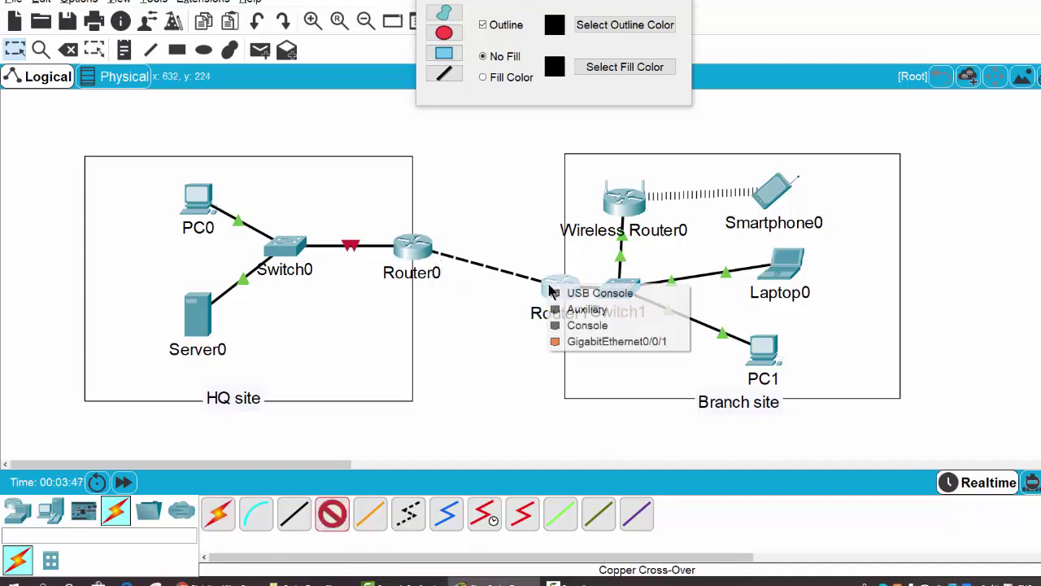
{"action": "left_click", "coordinate": [591, 342]}
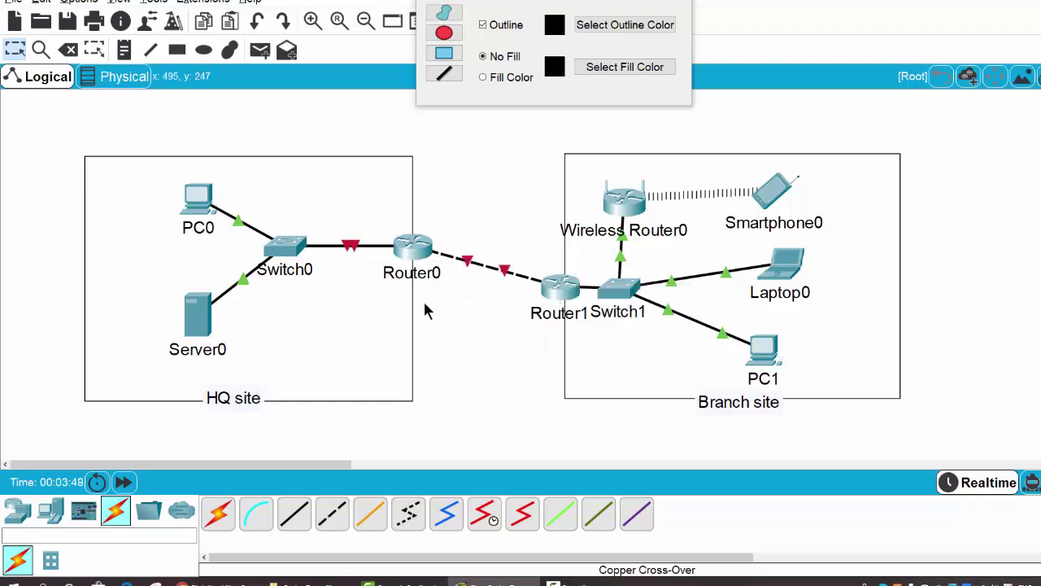
Step: Add a 'WAN' note just above the router-to-router link
{"action": "left_click", "coordinate": [124, 51]}
{"action": "left_click", "coordinate": [485, 249]}
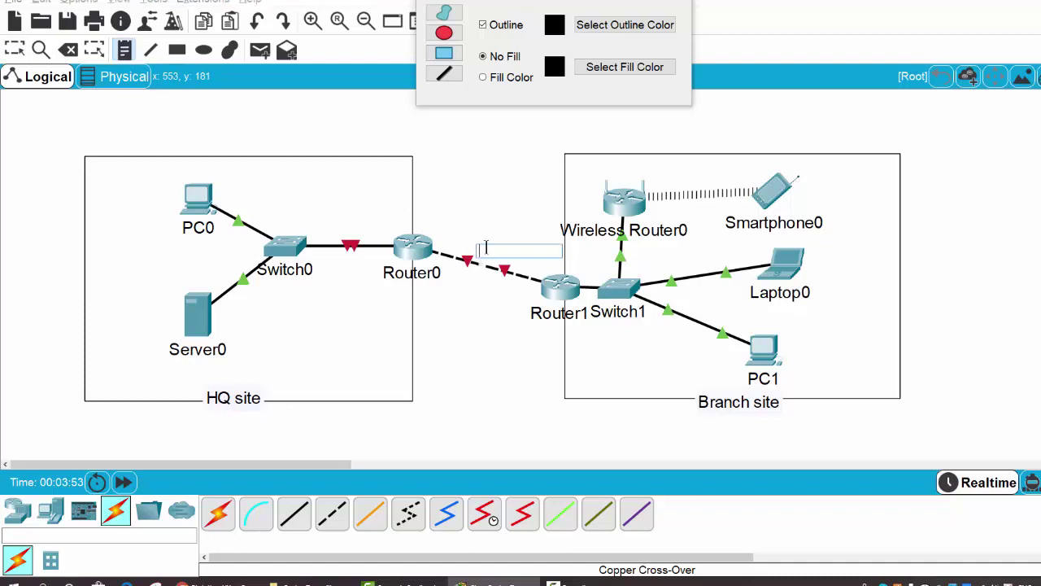
{"action": "type", "text": "U"}
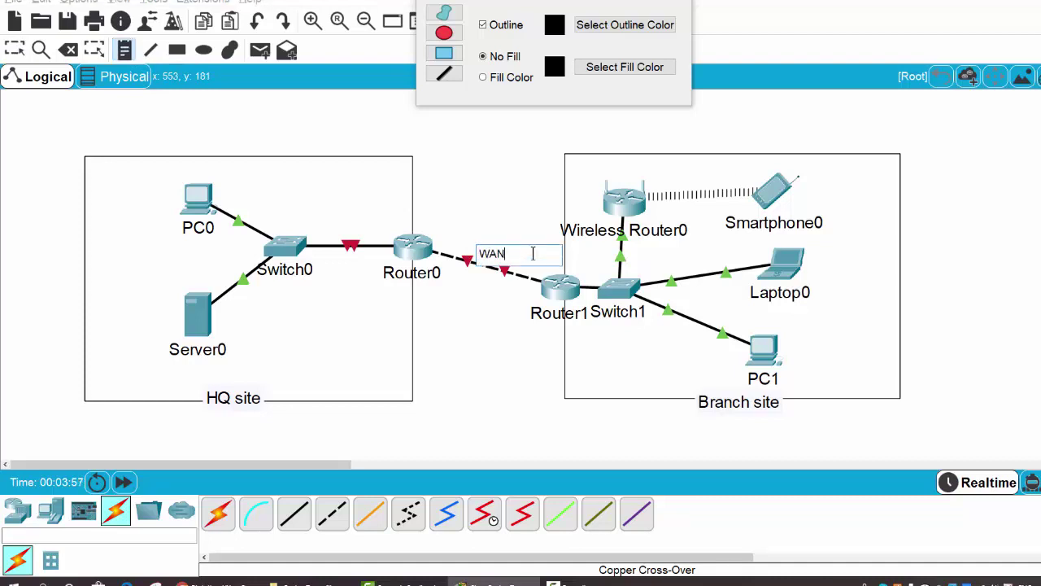
{"action": "left_click", "coordinate": [459, 333]}
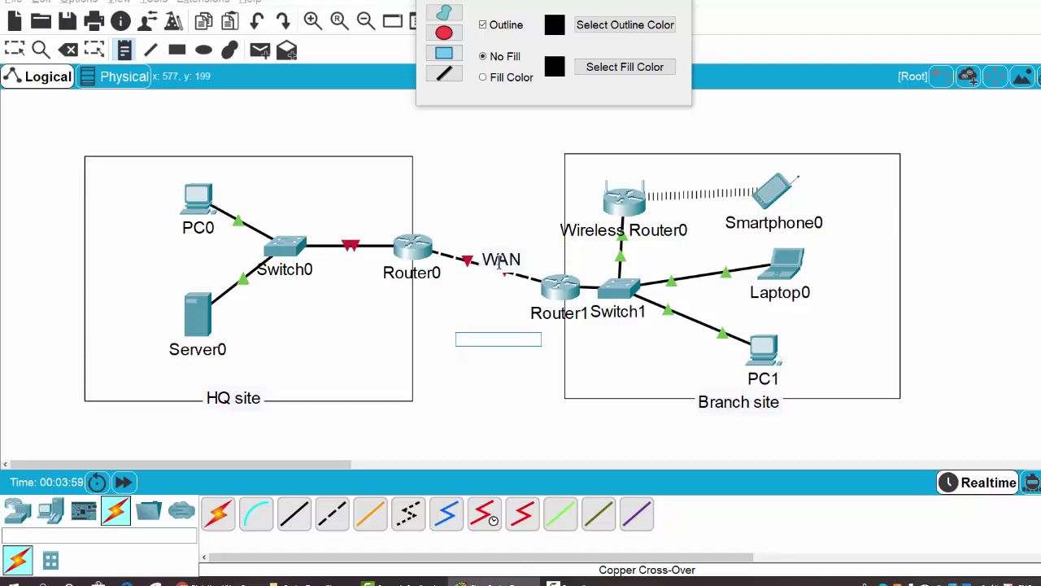
{"action": "key", "text": "Escape"}
{"action": "left_click_drag", "start_coordinate": [499, 261], "coordinate": [492, 245]}
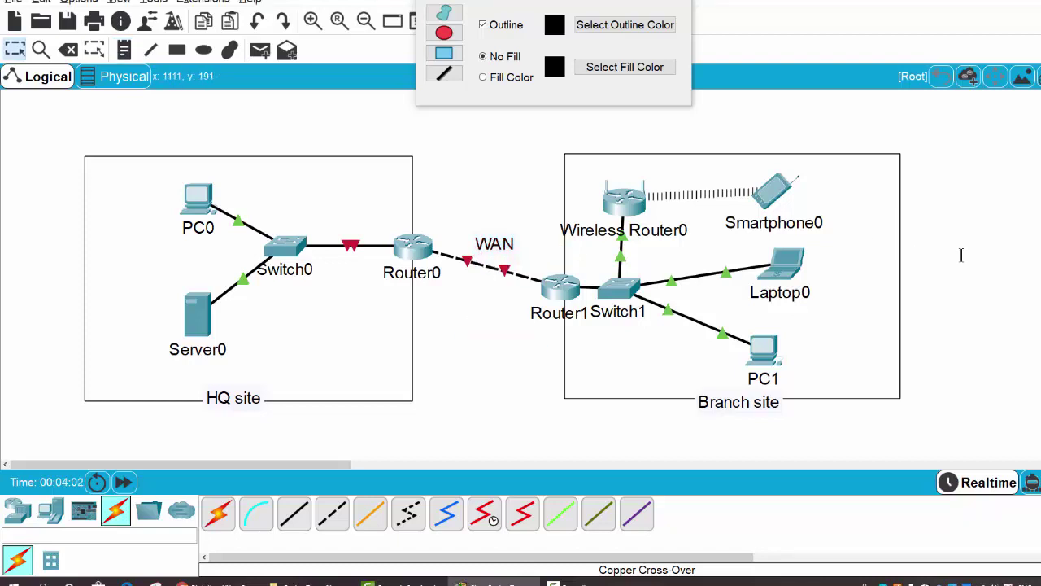